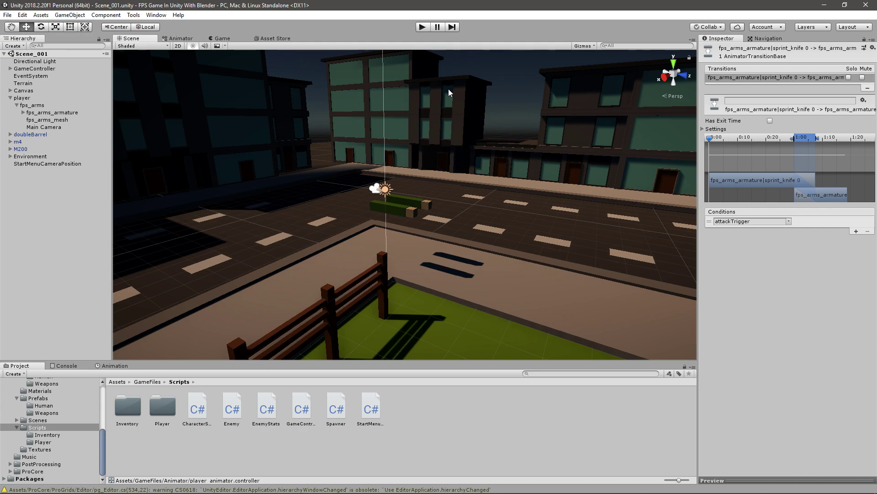
# Play-test Scene_001 by walking the player from the street through the park, and stop the run
pyautogui.click(421, 28)
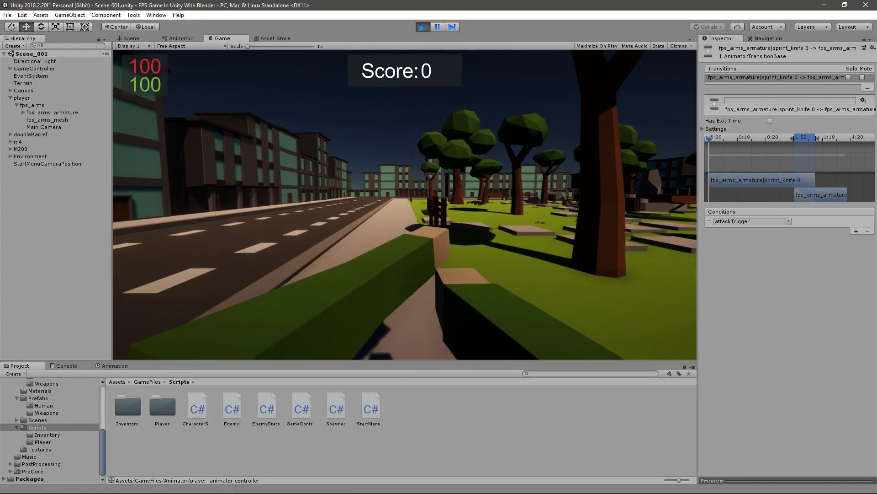
pyautogui.press('w')
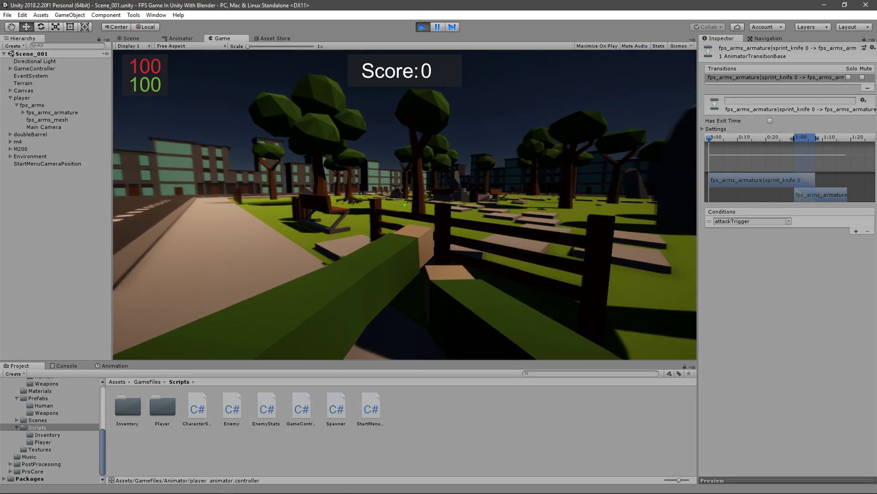
pyautogui.press('w')
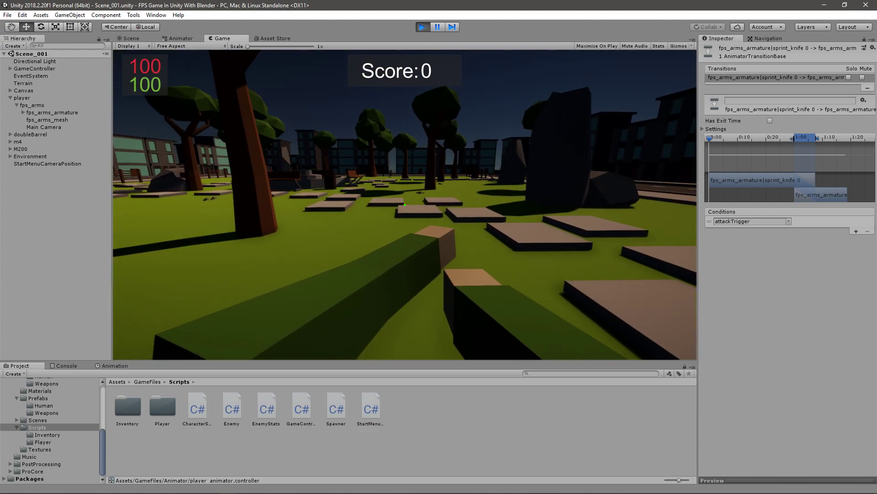
pyautogui.press('w')
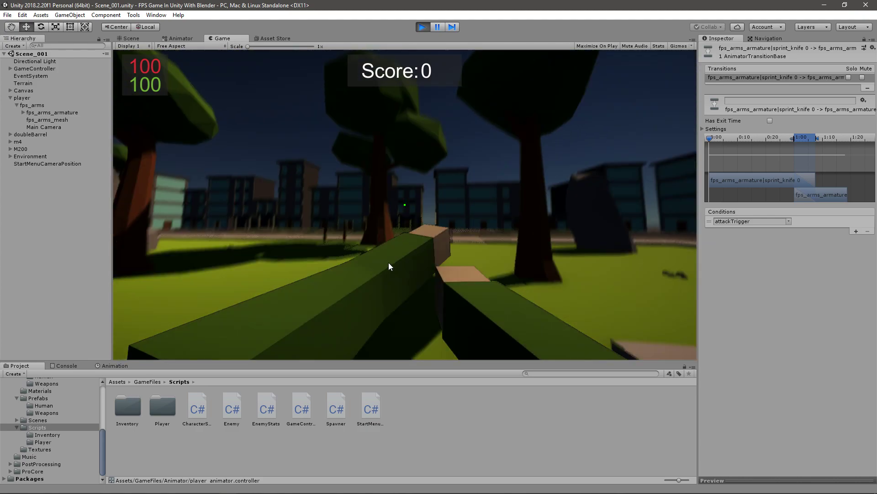
pyautogui.press('w')
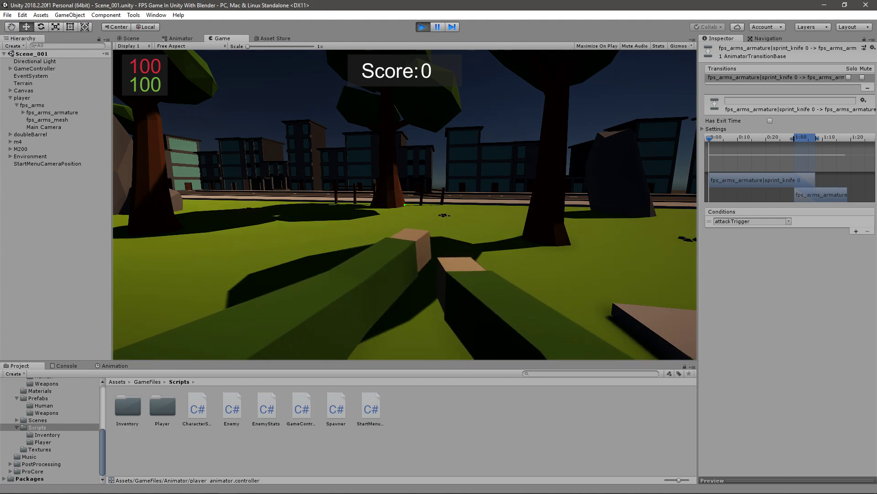
pyautogui.press('w')
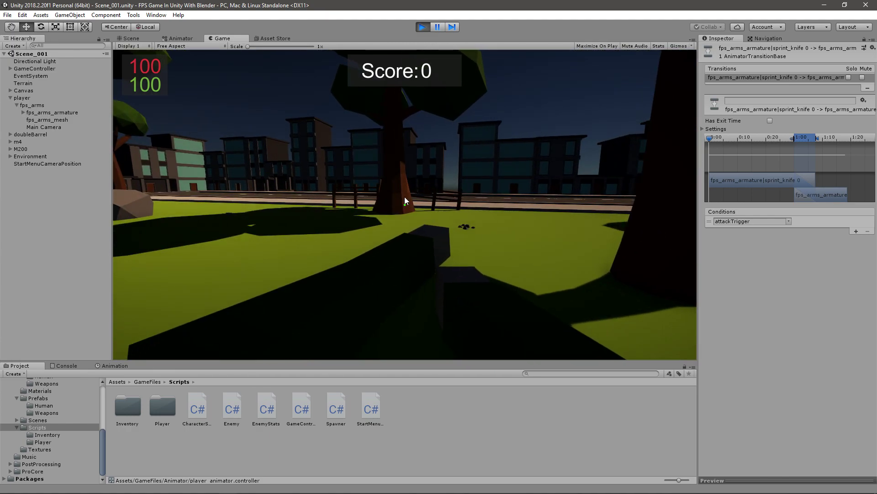
pyautogui.click(421, 27)
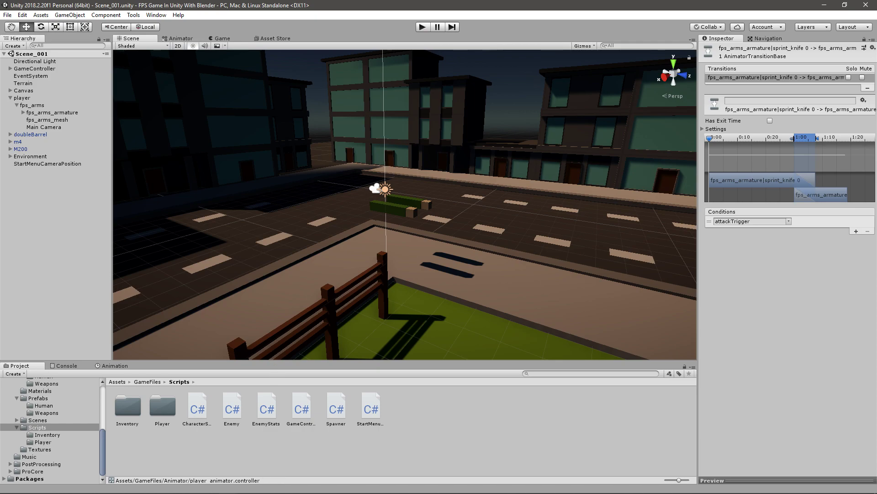
# Switch to Visual Studio and examine the KeyCode.Mouse0 block that sets attackTrigger in the Update method of PlayerMotor.cs
pyautogui.click(241, 487)
pyautogui.scroll(2, 186, 252)
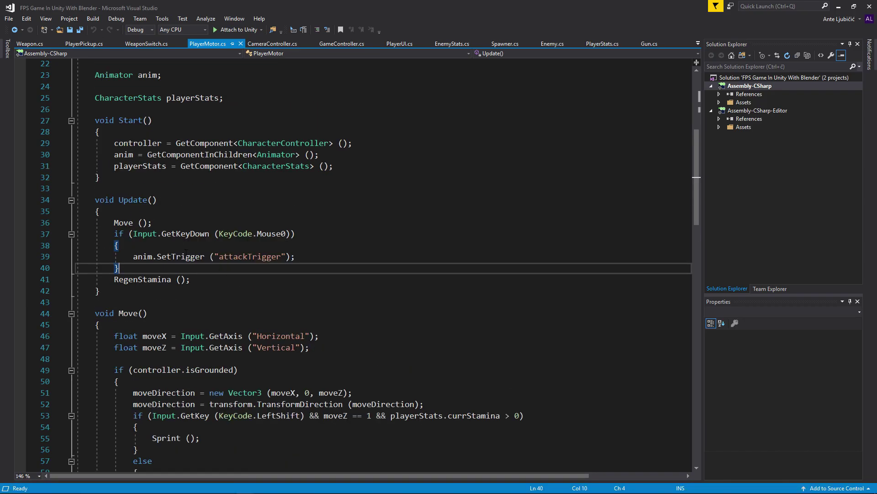
pyautogui.moveTo(157, 268); pyautogui.dragTo(121, 234)
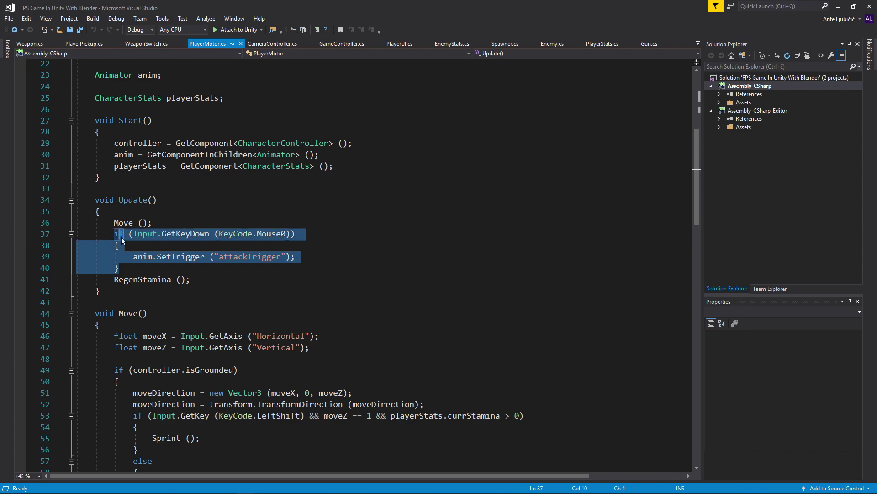
pyautogui.click(121, 234)
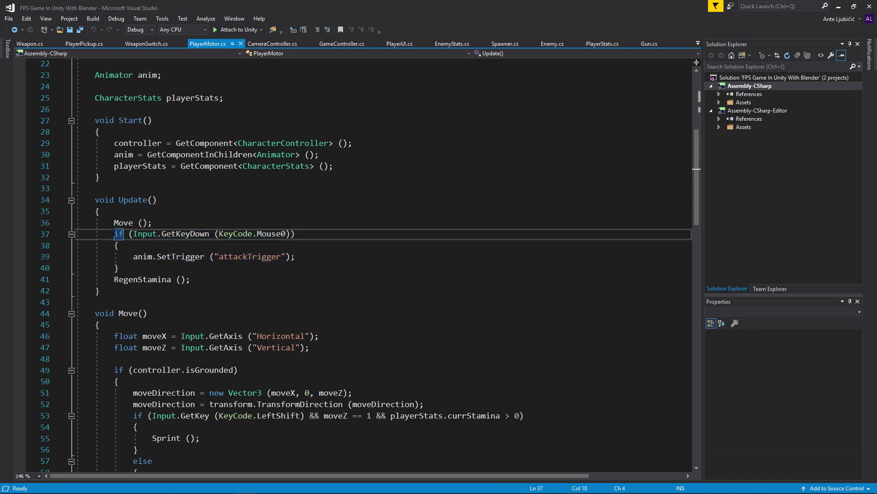
pyautogui.hotkey('shift', 'Down')
pyautogui.hotkey('shift', 'Down')
pyautogui.hotkey('shift', 'Down')
pyautogui.press('Right')
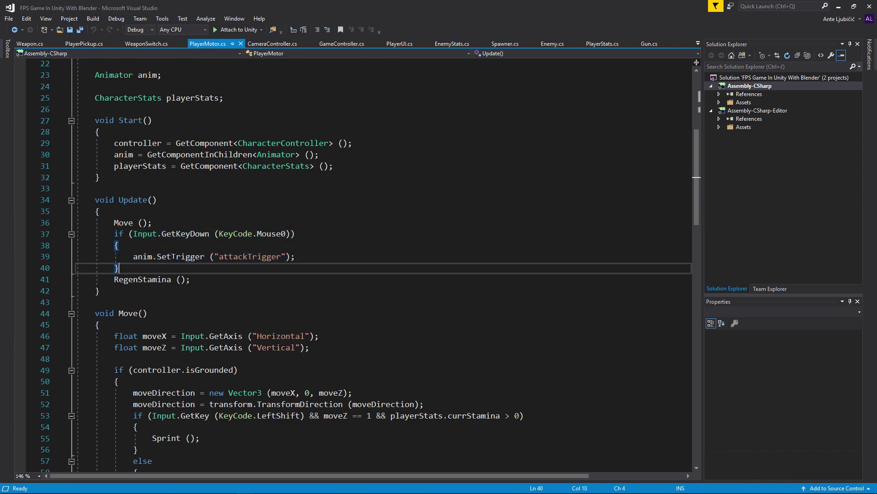
# In Gun.cs, declare the field "Animator anim;" directly below the weaponAnimator field and save the script
pyautogui.click(649, 43)
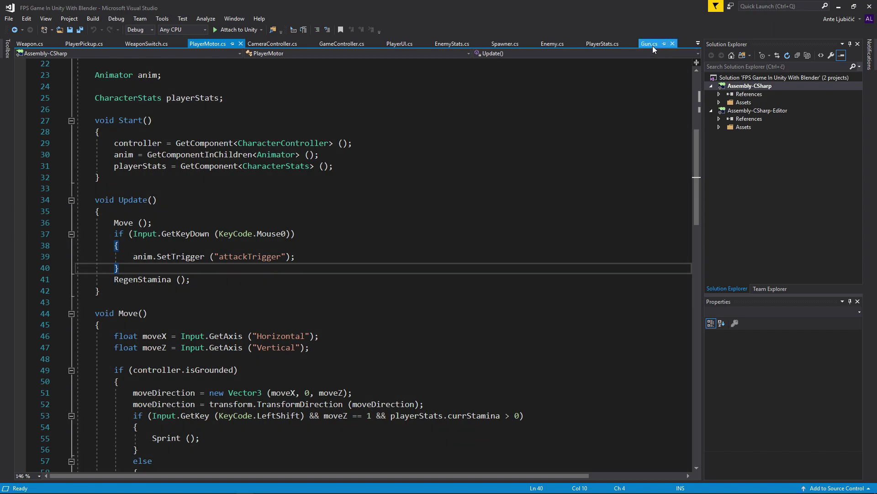
pyautogui.scroll(-7, 229, 246)
pyautogui.scroll(-6, 229, 246)
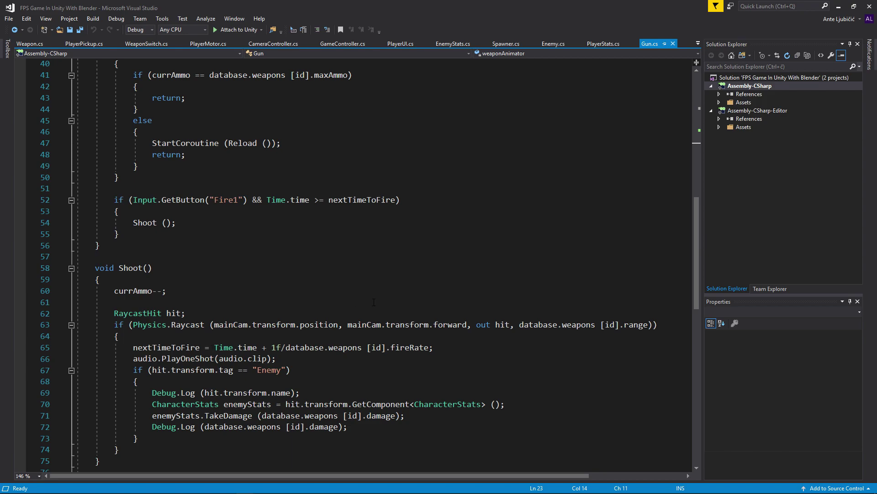
pyautogui.scroll(13, 246, 301)
pyautogui.scroll(-3, 246, 301)
pyautogui.click(236, 211)
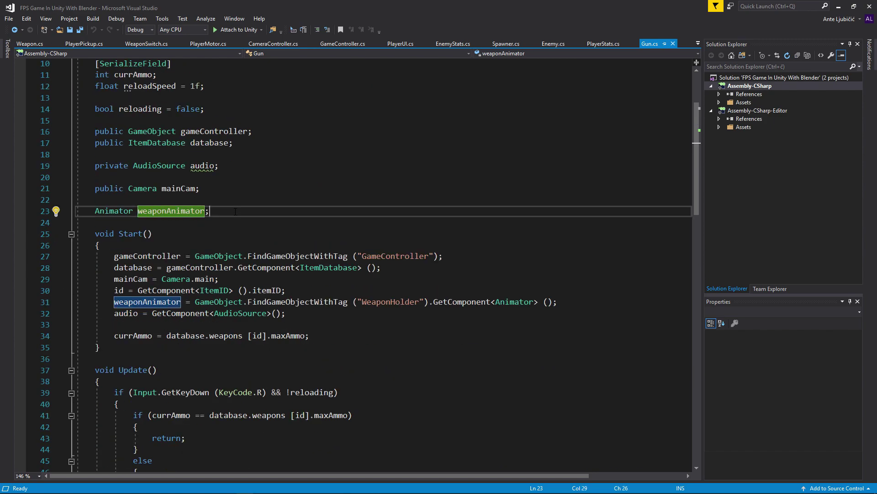
pyautogui.press('Return')
pyautogui.write('Animator ')
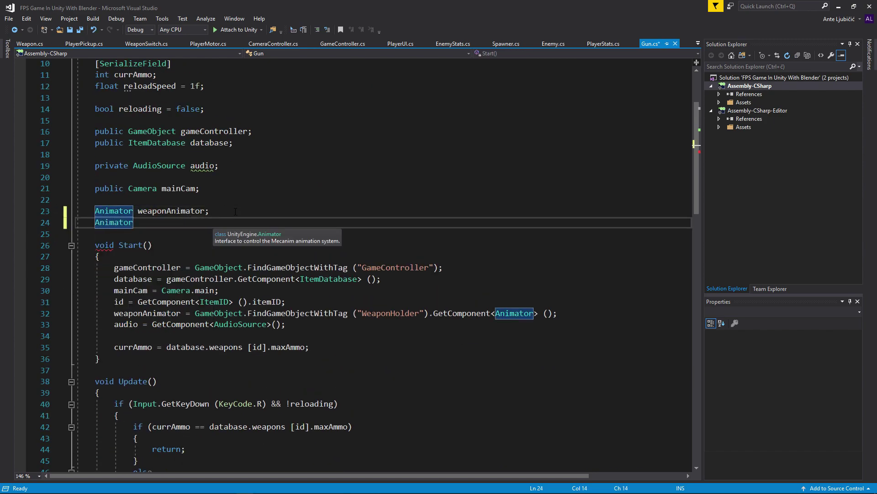
pyautogui.write('anim;')
pyautogui.hotkey('ctrl', 's')
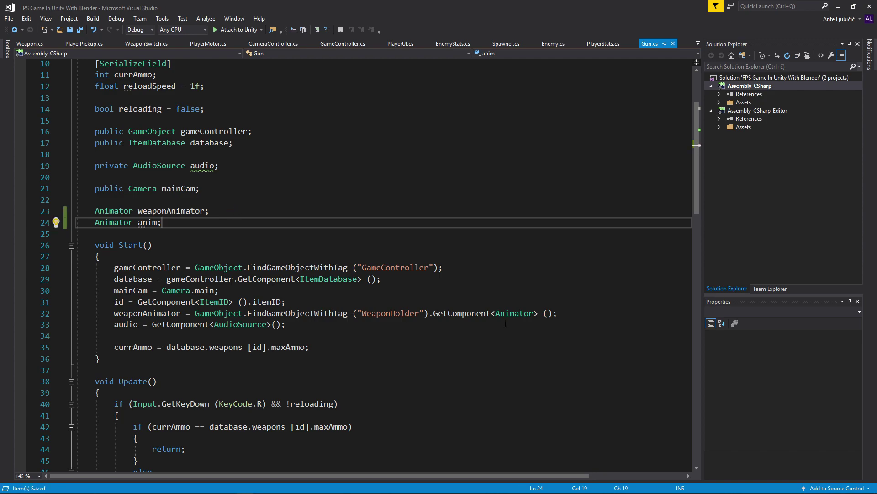
# In Start(), begin a line below the weaponAnimator assignment with anim = GameObject.FindGameObjectWithTag("Player")
pyautogui.click(579, 314)
pyautogui.press('Return')
pyautogui.write('anim = ')
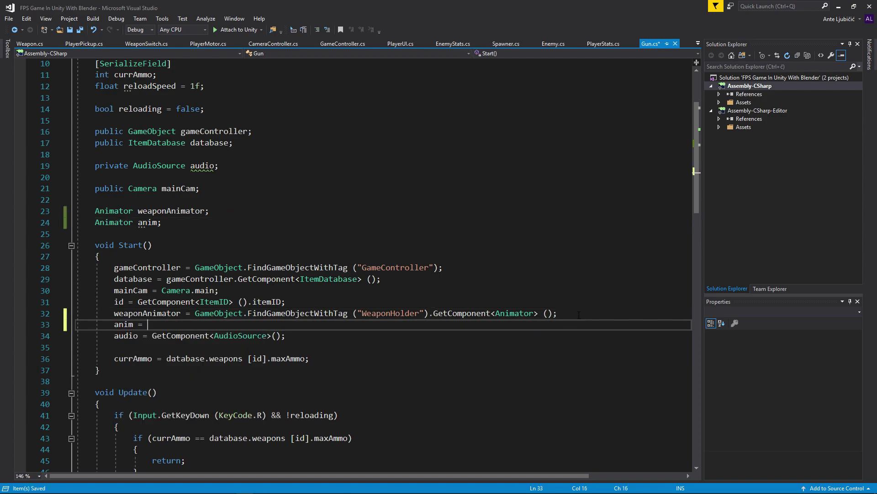
pyautogui.write('Game')
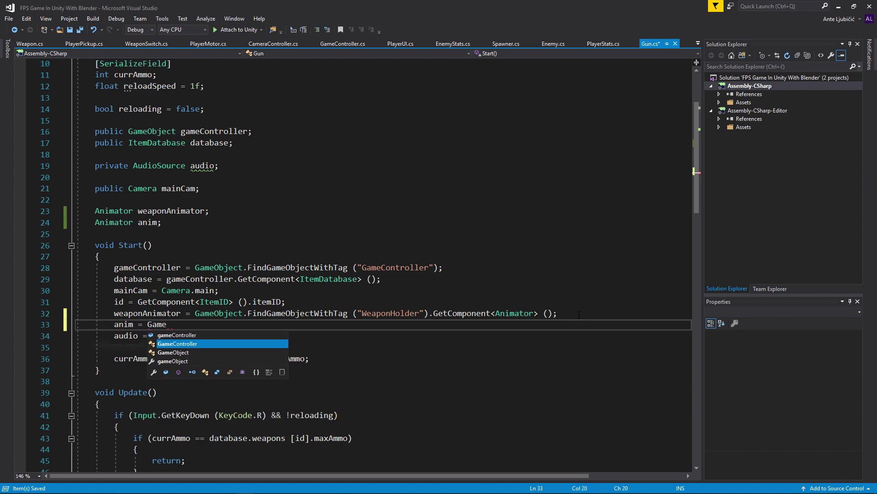
pyautogui.press('Down')
pyautogui.press('Tab')
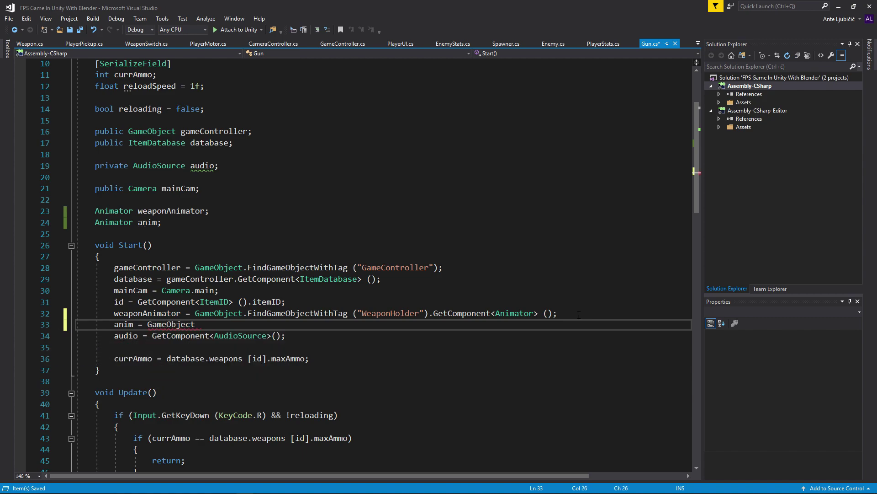
pyautogui.write('.fingame')
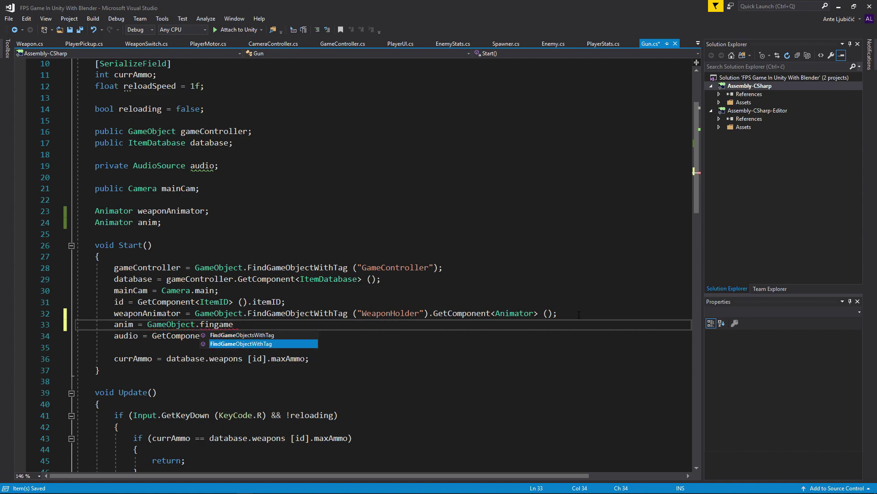
pyautogui.press('Tab')
pyautogui.write('("Player"')
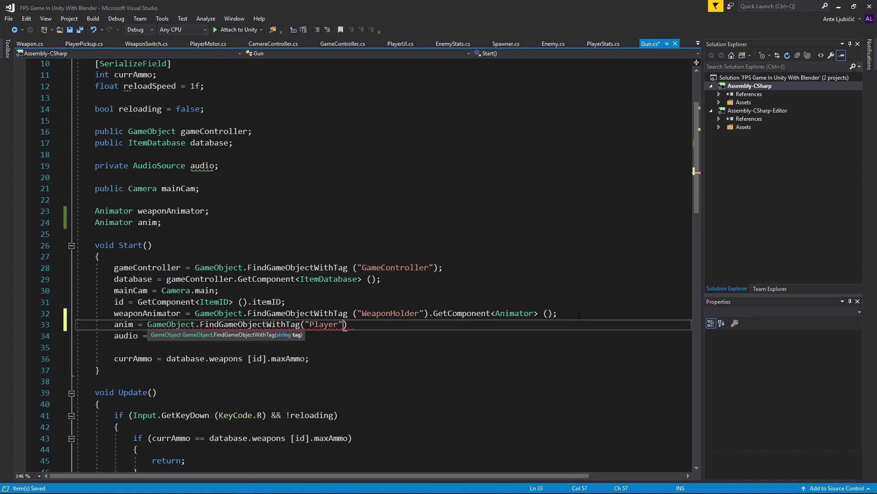
# Complete the anim assignment with .GetComponentInChildren<Animator>(); and save Gun.cs
pyautogui.write(').g')
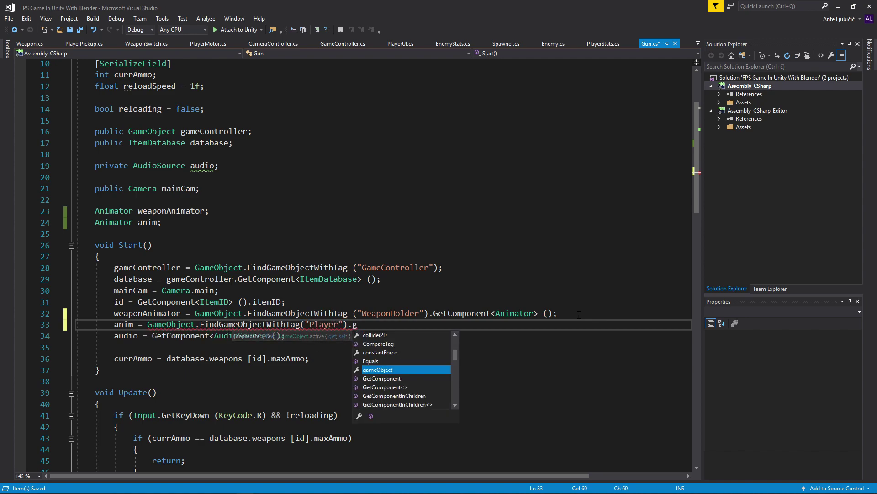
pyautogui.write('etcom')
pyautogui.press('Down')
pyautogui.press('Down')
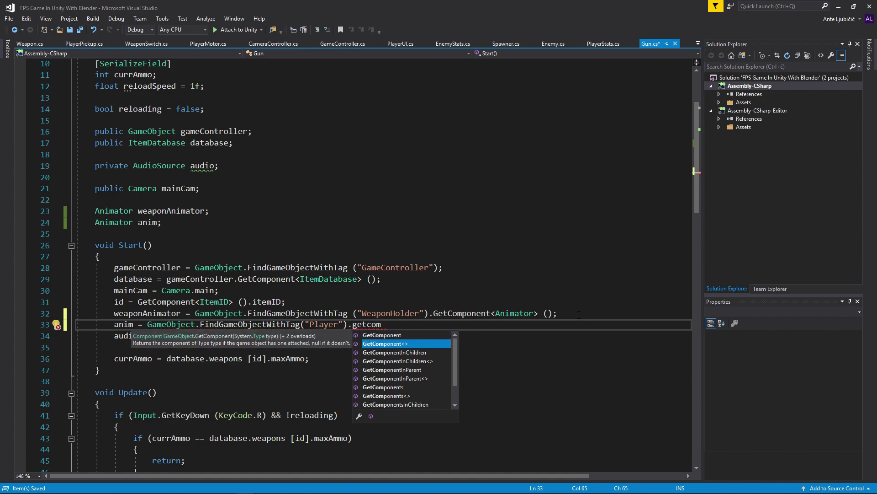
pyautogui.press('Tab')
pyautogui.press('Left')
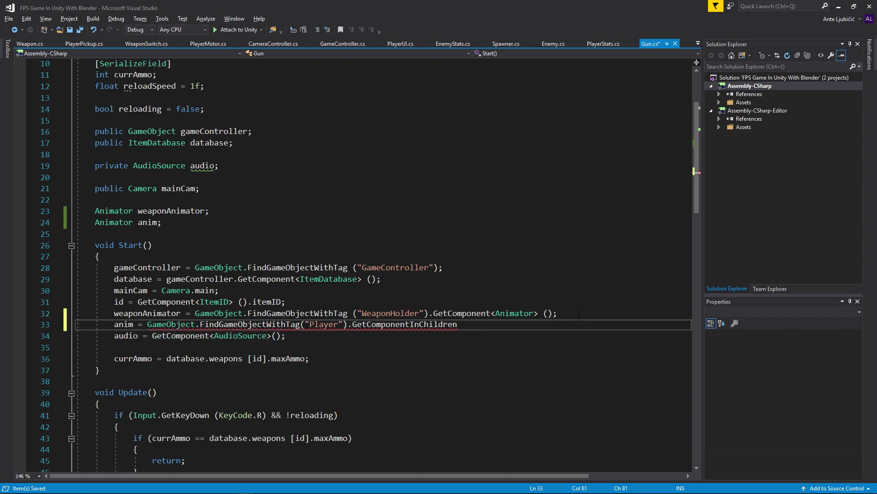
pyautogui.write('<Animator>')
pyautogui.press('Right')
pyautogui.write('();')
pyautogui.hotkey('ctrl', 's')
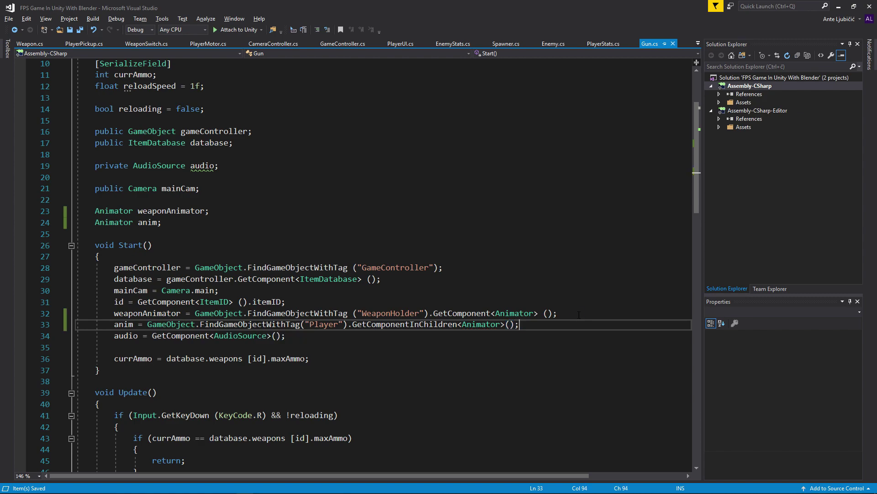
# In the Shoot method, add anim.SetTrigger("attackTrigger"); directly below currAmmo--; and save the script
pyautogui.scroll(-6, 235, 319)
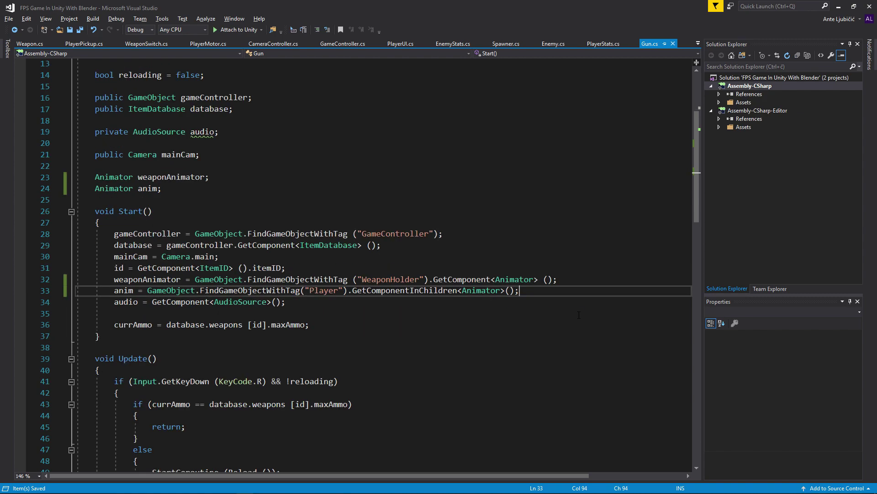
pyautogui.scroll(-7, 155, 374)
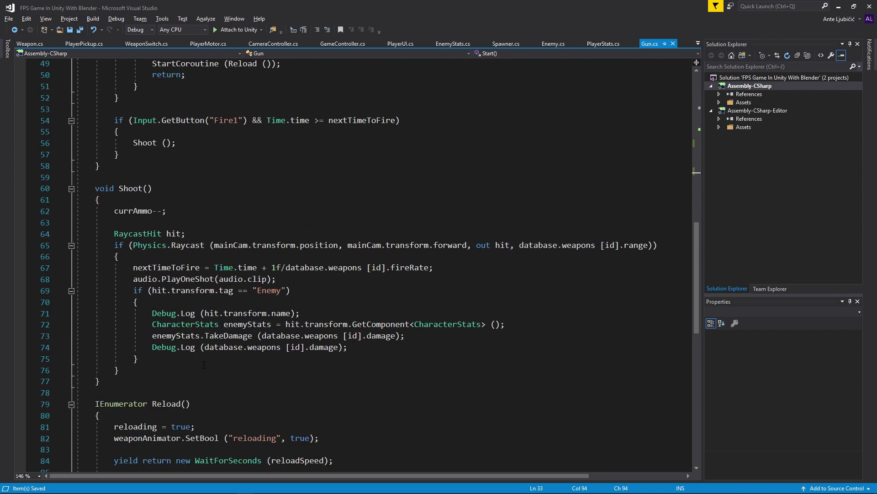
pyautogui.click(185, 210)
pyautogui.press('Return')
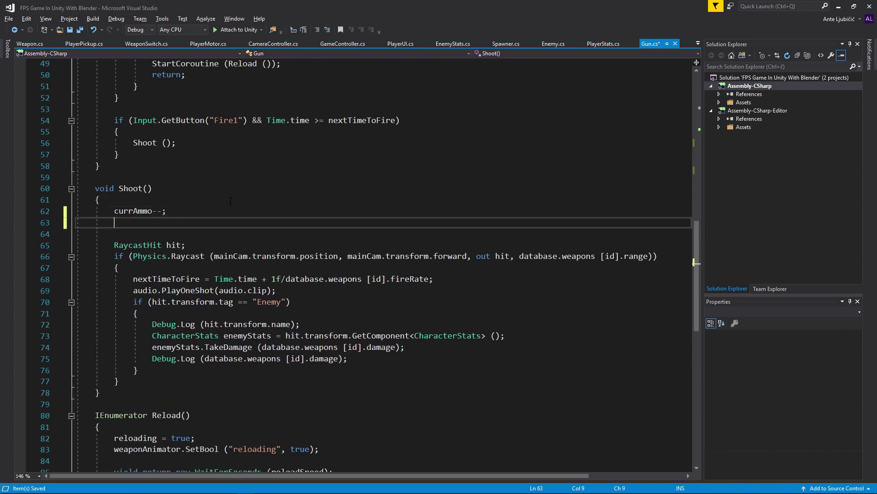
pyautogui.write('anim.set')
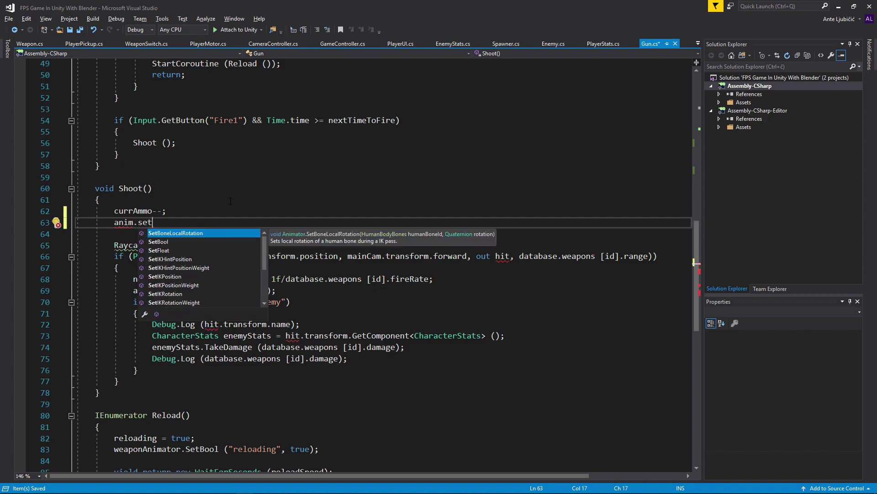
pyautogui.write('trig("')
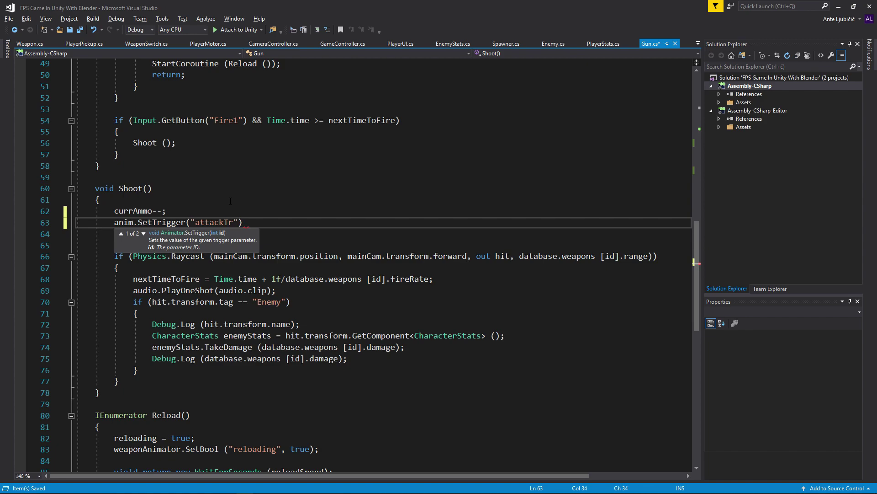
pyautogui.write('attackTrigger")')
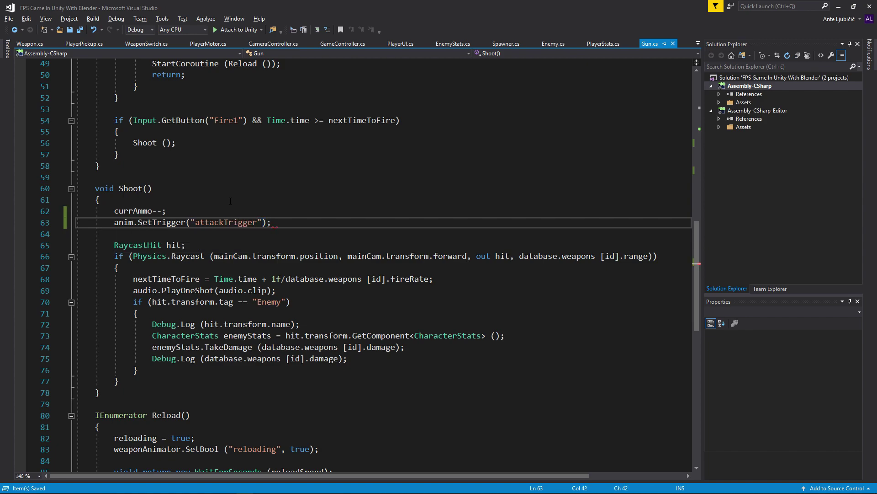
# Check the attack trigger code in PlayerMotor.cs, then switch to Unity and walk through the park in a play-mode test run
pyautogui.click(207, 43)
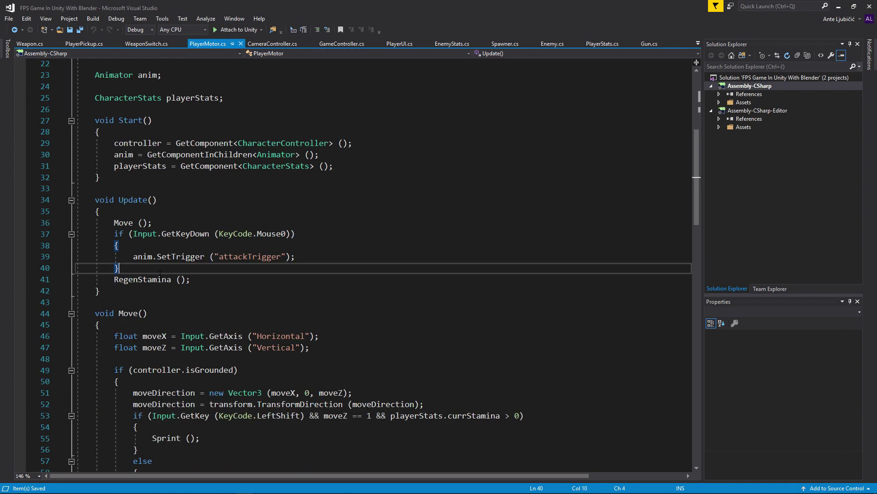
pyautogui.hotkey('alt', 'Tab')
pyautogui.click(423, 27)
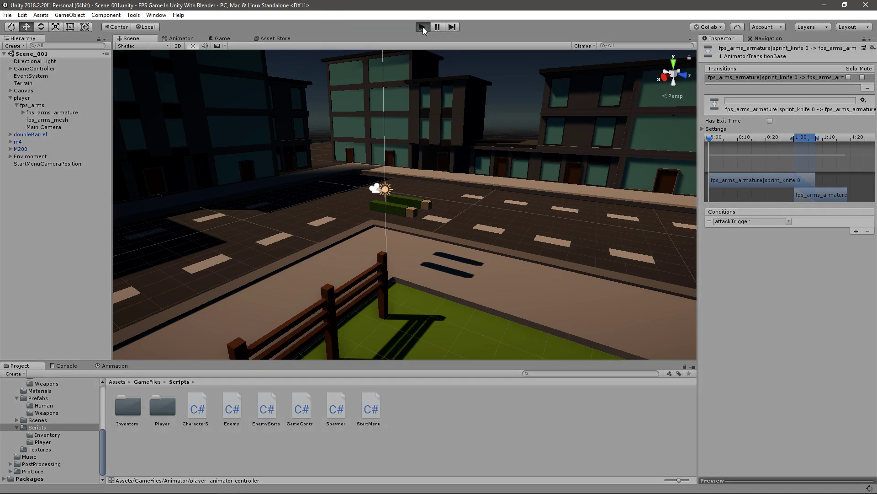
pyautogui.press('w')
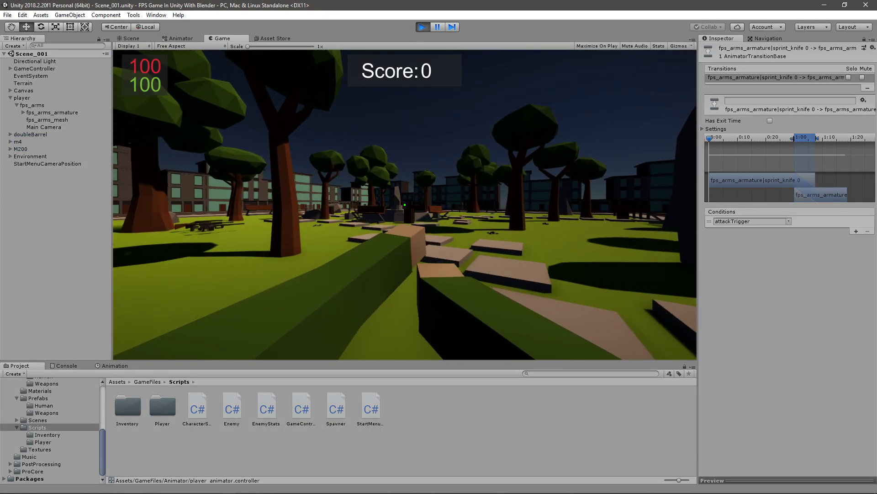
pyautogui.press('w')
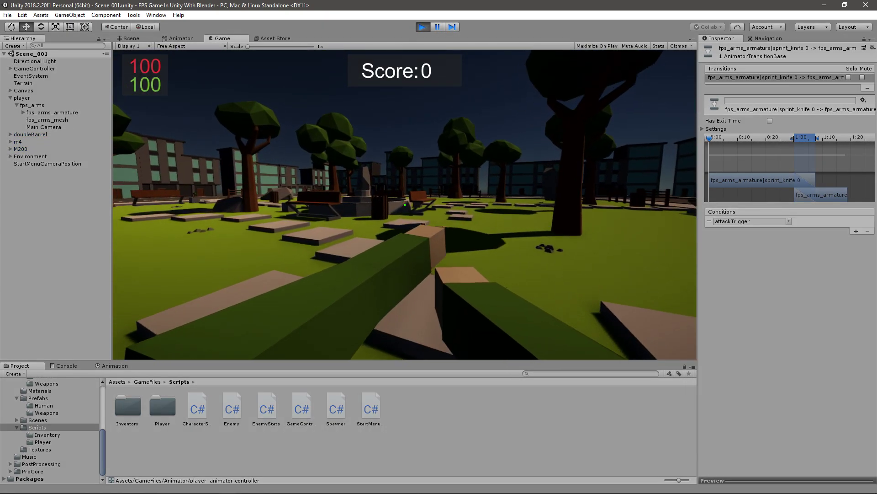
pyautogui.press('w')
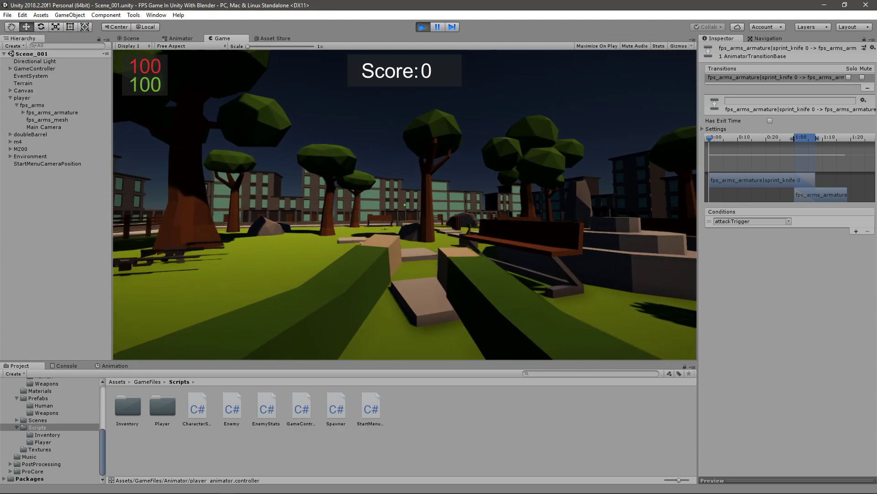
pyautogui.press('w')
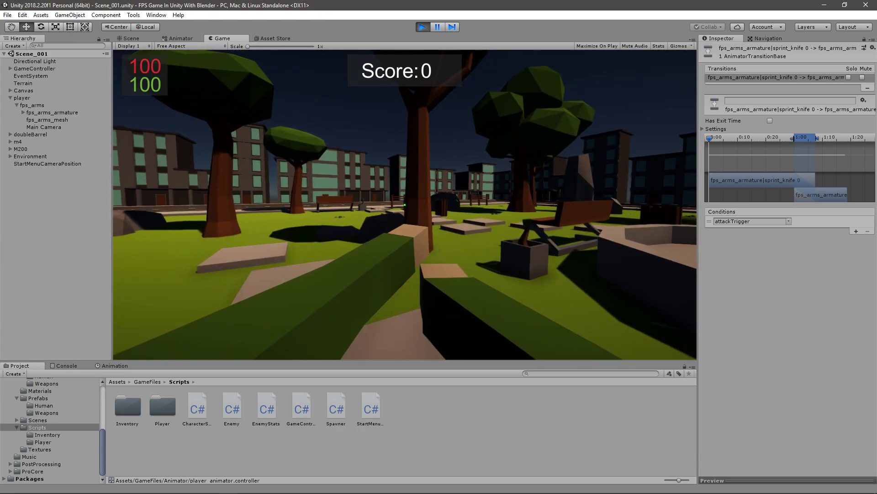
pyautogui.hotkey('ctrl', 'p')
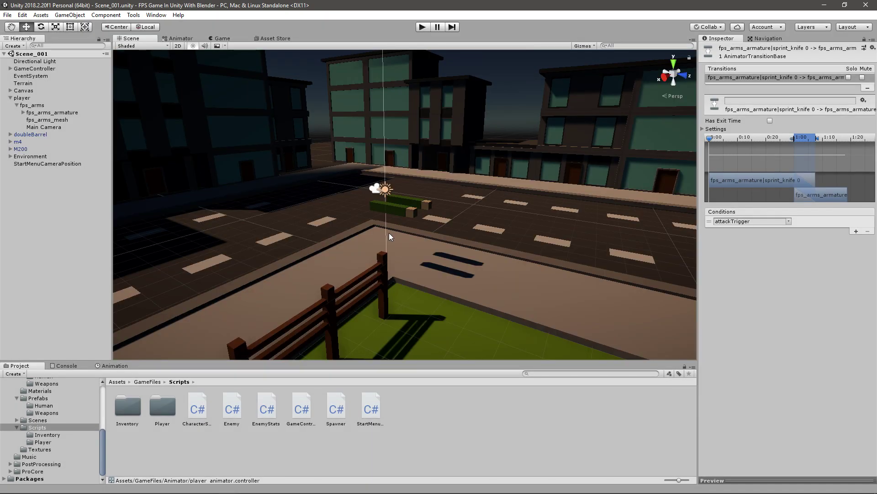
# Run the scene in play mode again, walk along the street and park edge to check the arm animations, and end the run
pyautogui.click(422, 27)
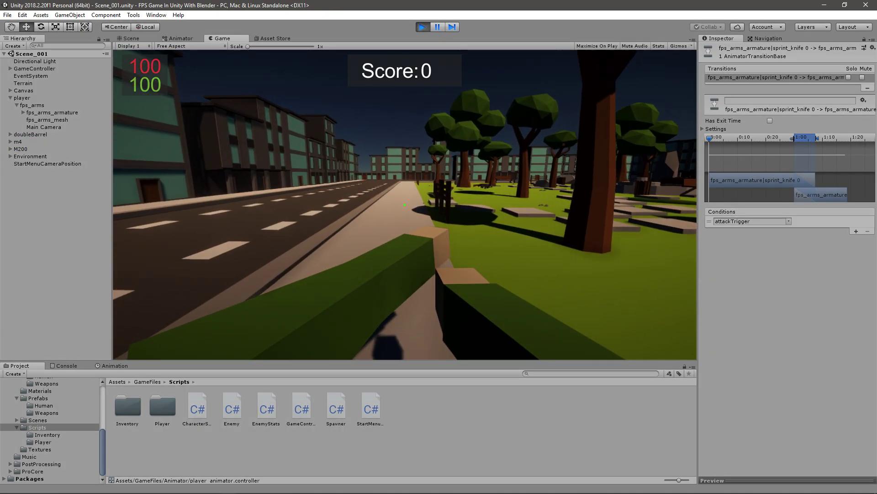
pyautogui.press('w')
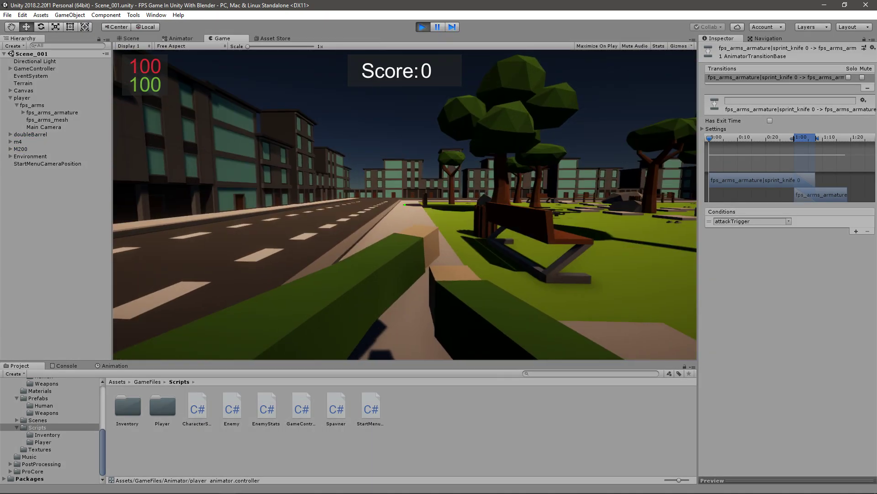
pyautogui.press('w')
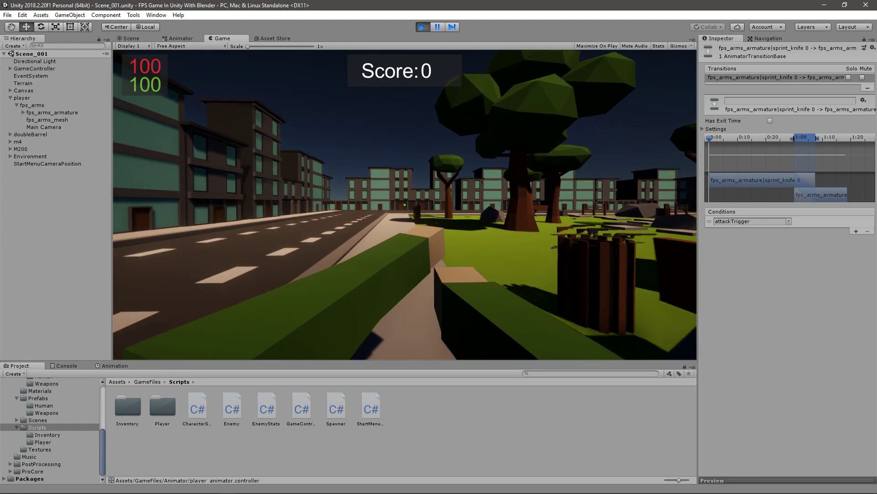
pyautogui.press('w')
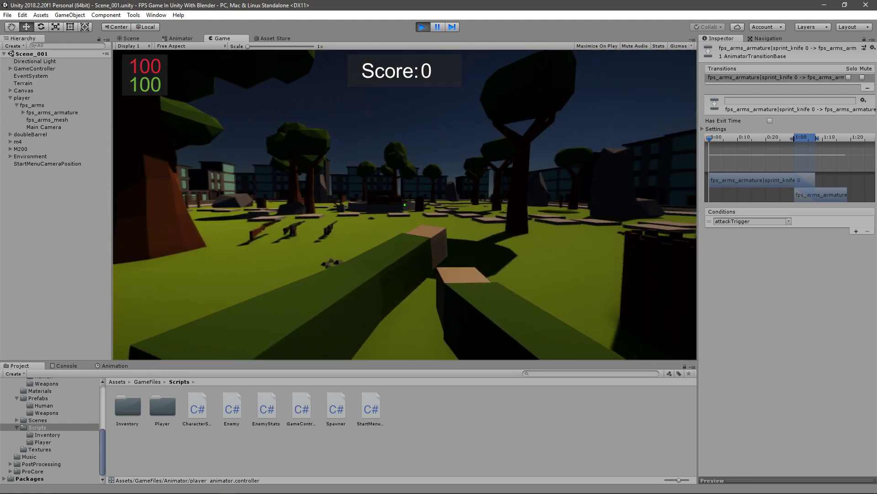
pyautogui.press('w')
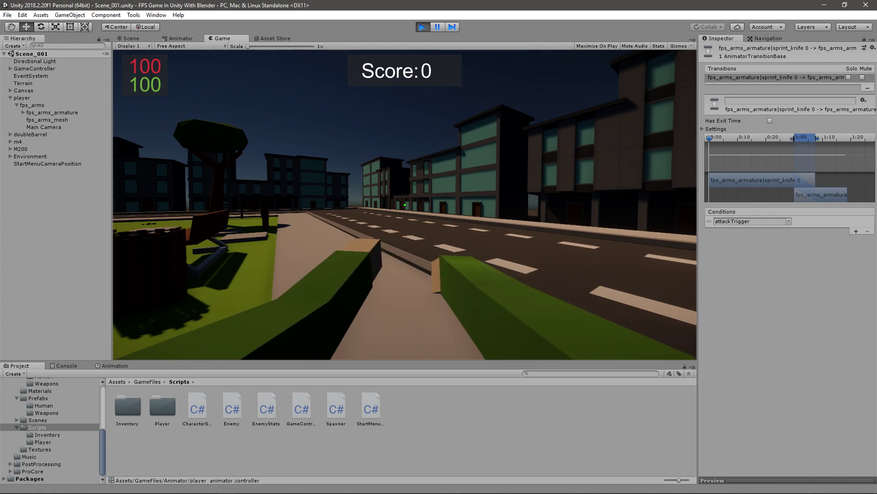
pyautogui.press('w')
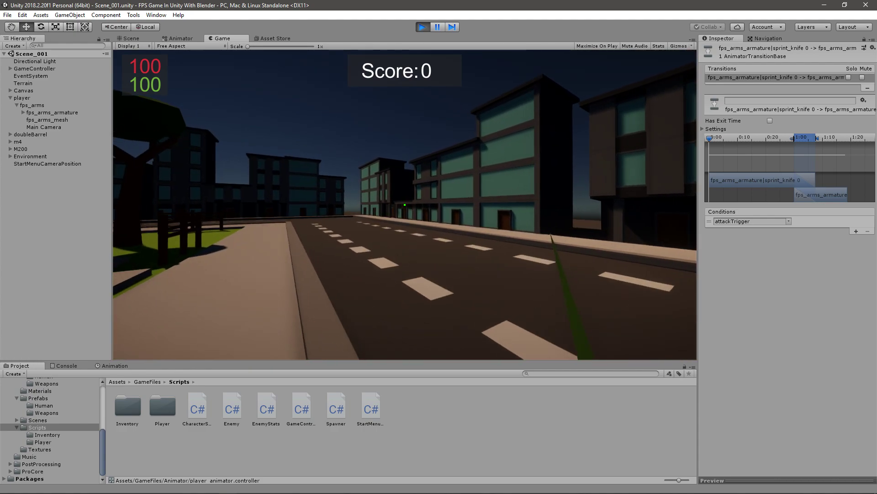
pyautogui.press('w')
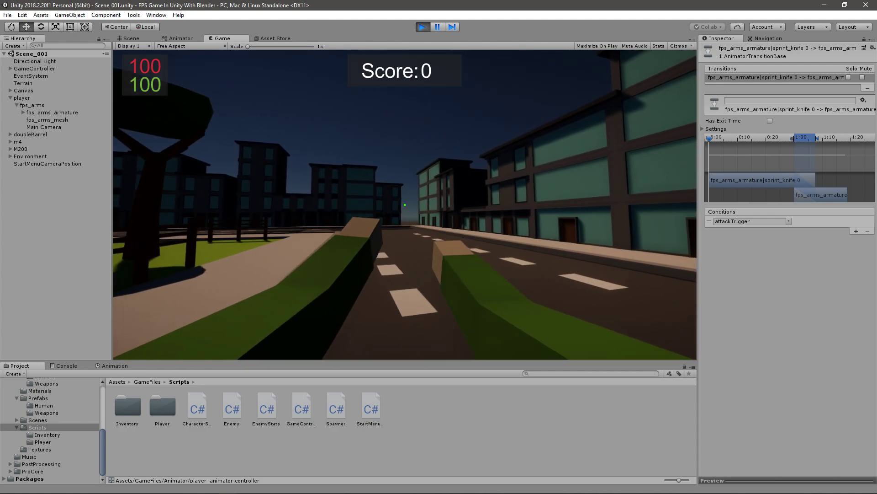
pyautogui.press('w')
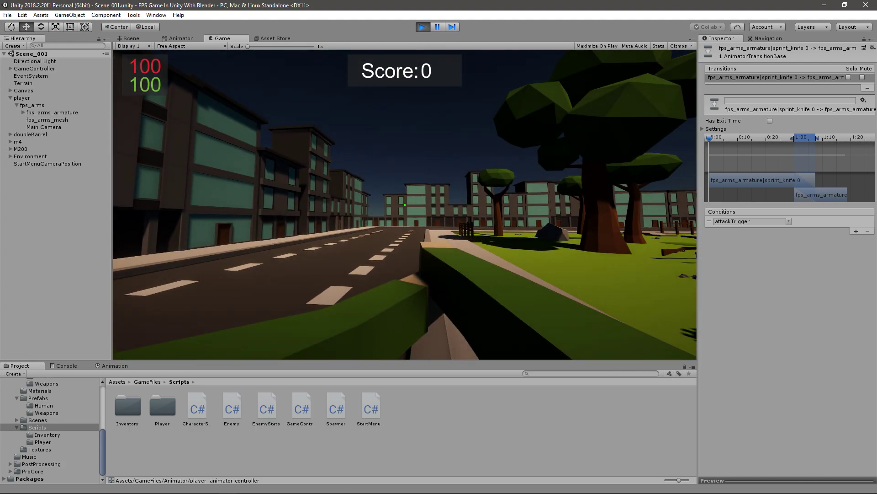
pyautogui.press('w')
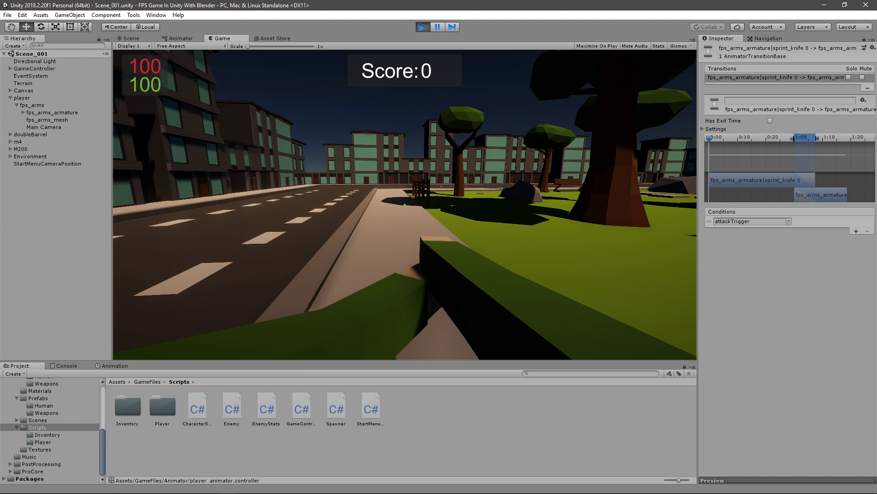
pyautogui.press('w')
pyautogui.hotkey('ctrl', 'p')
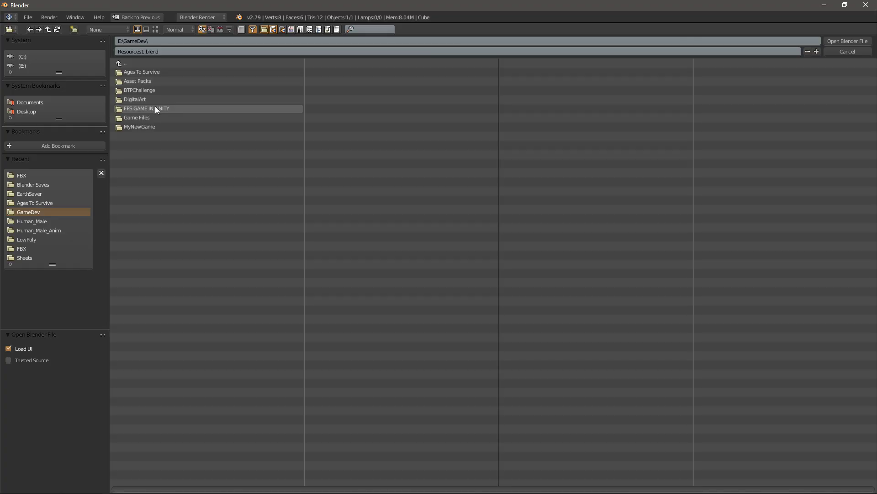
# In Blender, open fps_arms_idle_primary.blend from FPS GAME IN UNITY\FPS ARMS\BLENDER SAVES\PRIMARY
pyautogui.click(155, 106)
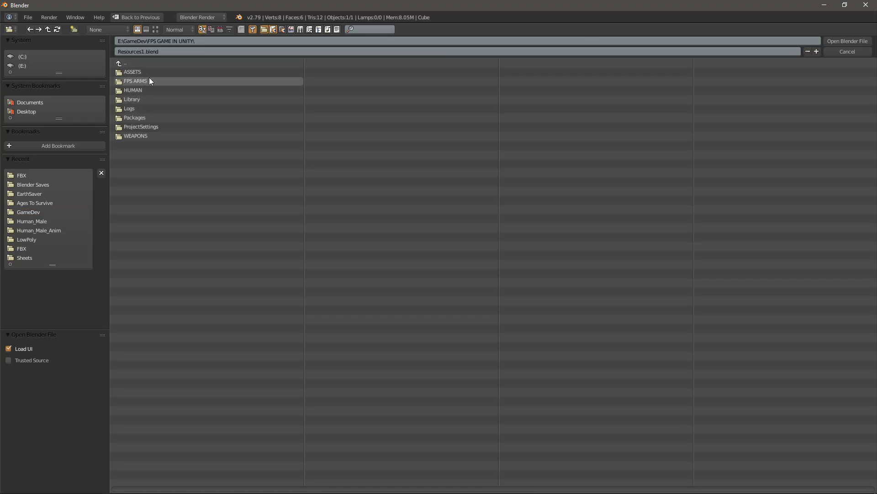
pyautogui.click(158, 79)
pyautogui.click(155, 72)
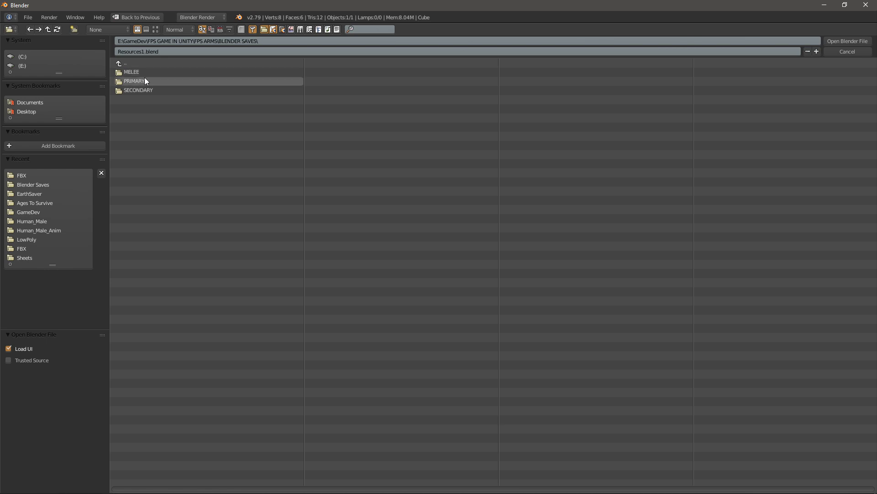
pyautogui.click(145, 78)
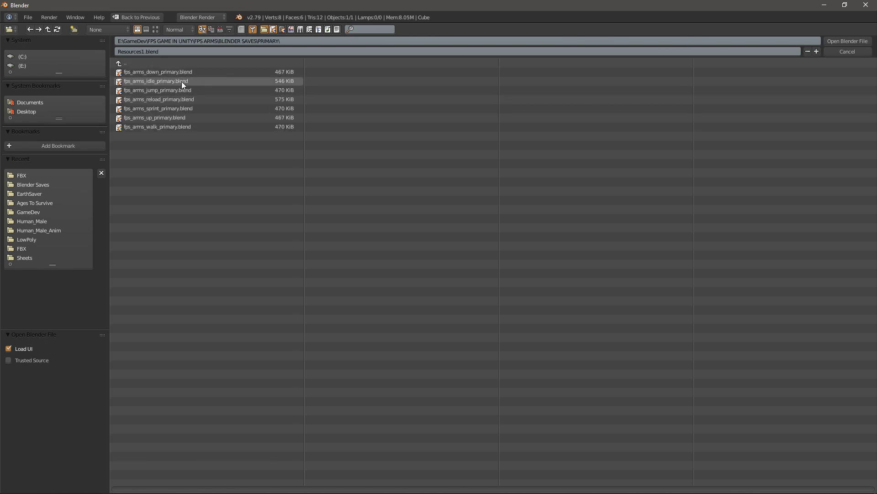
pyautogui.doubleClick(181, 81)
# Delete the middle keyframes of all bones in the idle_primary action, keeping only the first and last ones
pyautogui.moveTo(195, 119); pyautogui.dragTo(302, 233, button='middle')
pyautogui.moveTo(357, 185); pyautogui.dragTo(326, 170, button='middle')
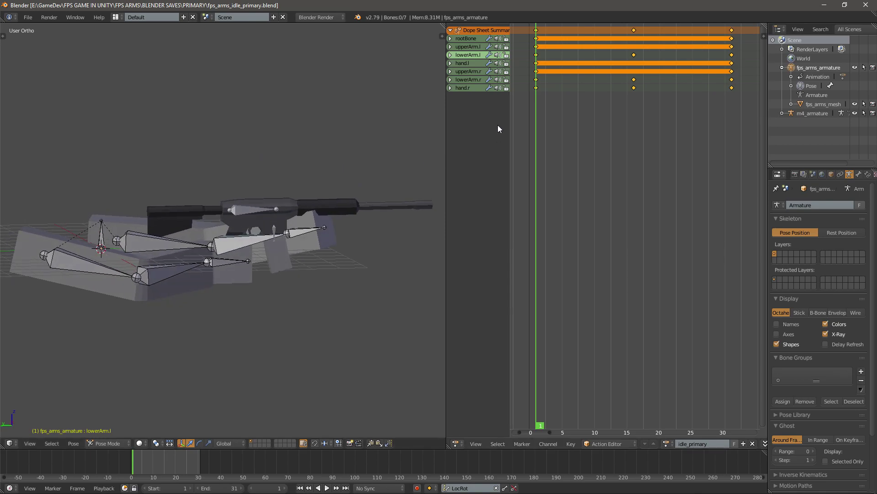
pyautogui.moveTo(633, 63); pyautogui.dragTo(595, 35)
pyautogui.rightClick(634, 31)
pyautogui.press('x')
pyautogui.click(634, 31)
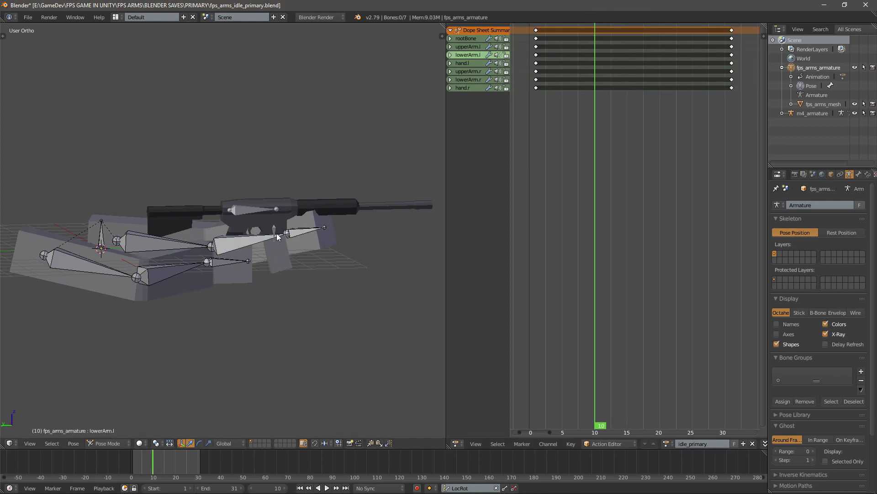
# Rotate rootBone by about -2.3 degrees along the global X axis at frame 10 and insert a LocRot keyframe
pyautogui.rightClick(101, 235)
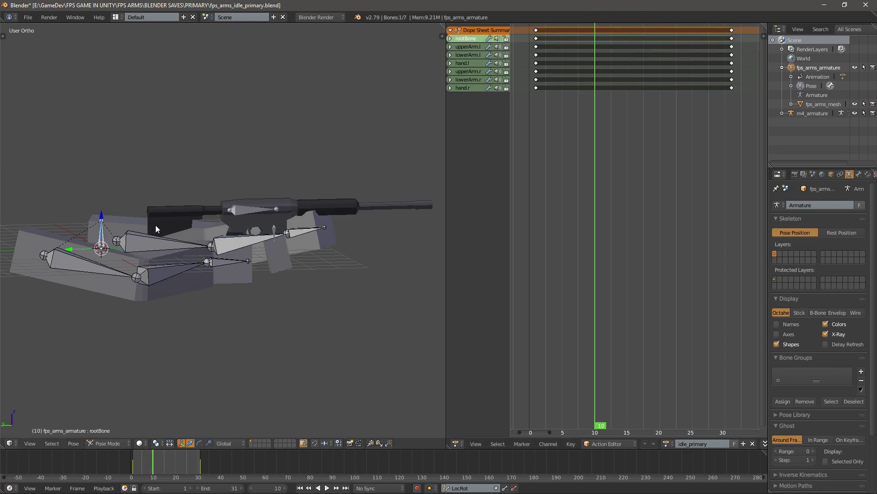
pyautogui.moveTo(156, 225); pyautogui.dragTo(201, 242, button='middle')
pyautogui.press('r')
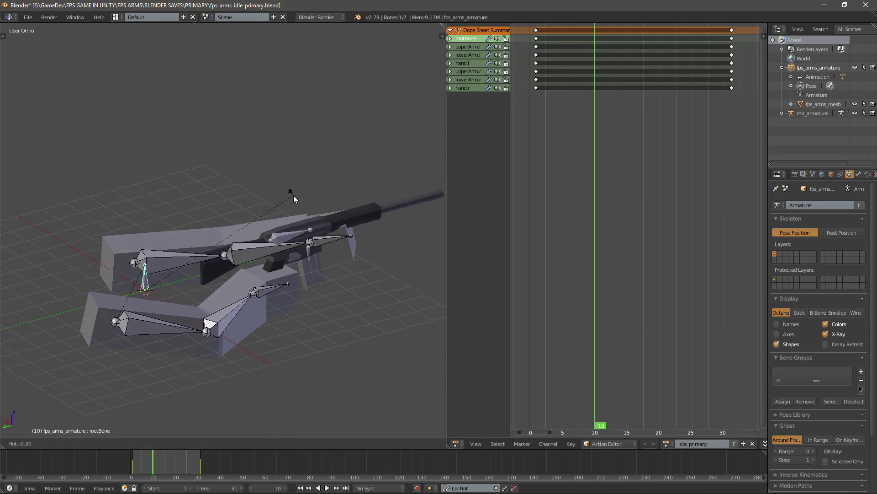
pyautogui.press('x')
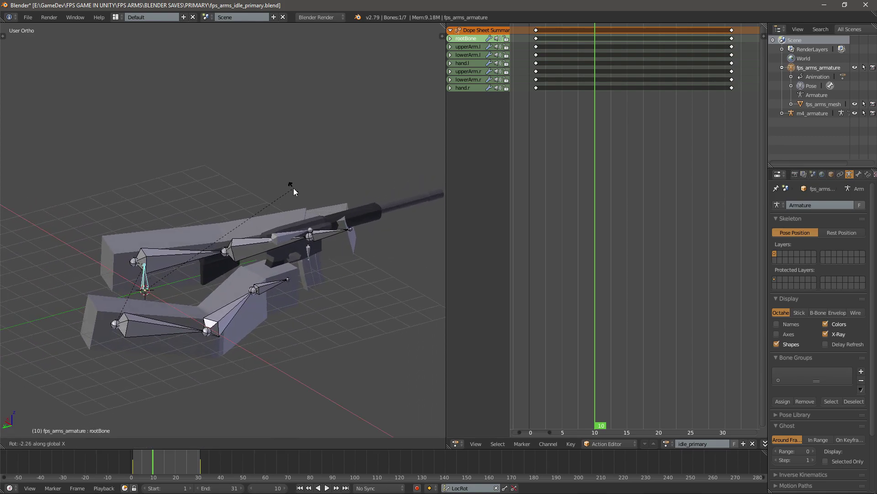
pyautogui.click(293, 188)
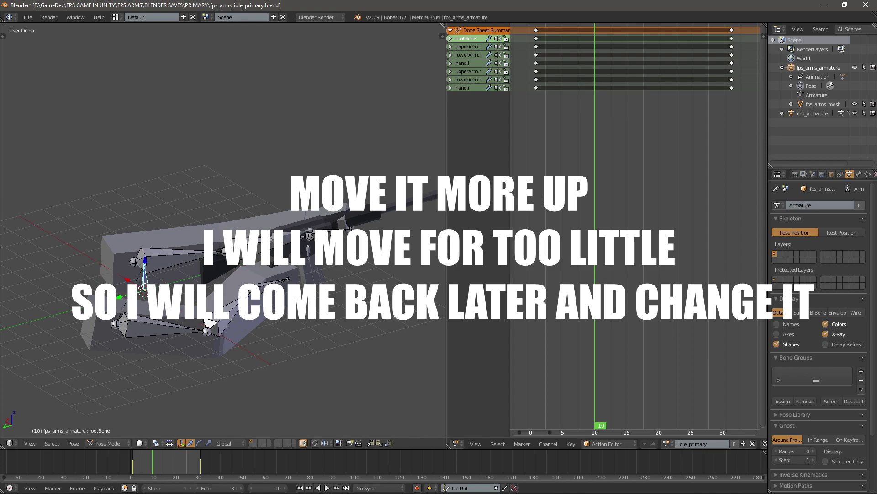
pyautogui.press('i')
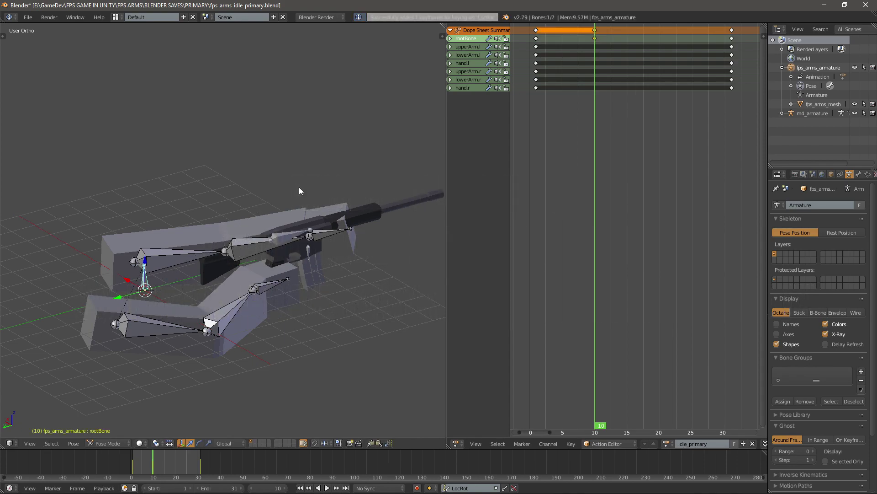
# Move the new rootBone keyframe to frame 5 and set the current frame to 5
pyautogui.click(693, 55)
pyautogui.rightClick(595, 29)
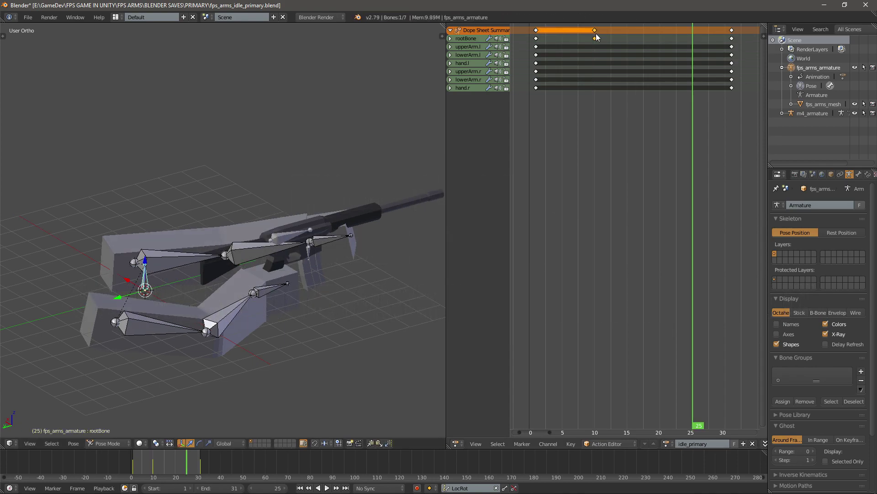
pyautogui.press('g')
pyautogui.click(560, 33)
pyautogui.click(563, 34)
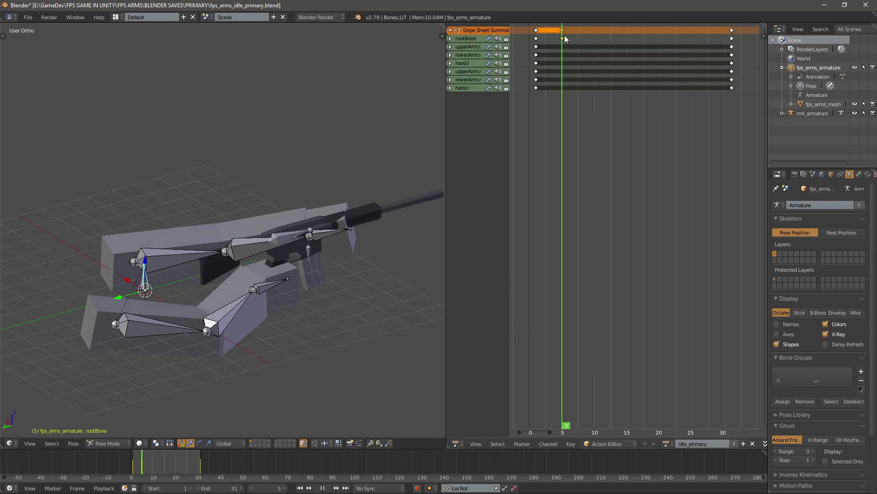
# Move the last keyframes of all bones to frame 10
pyautogui.rightClick(731, 30)
pyautogui.press('g')
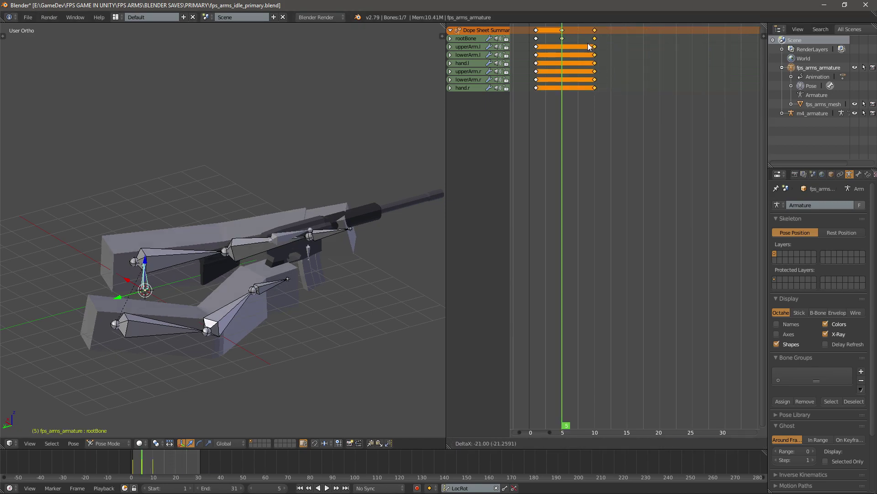
pyautogui.click(594, 45)
# Set the animation's end frame to 11 and play back the shortened recoil motion
pyautogui.hotkey('alt', 'a')
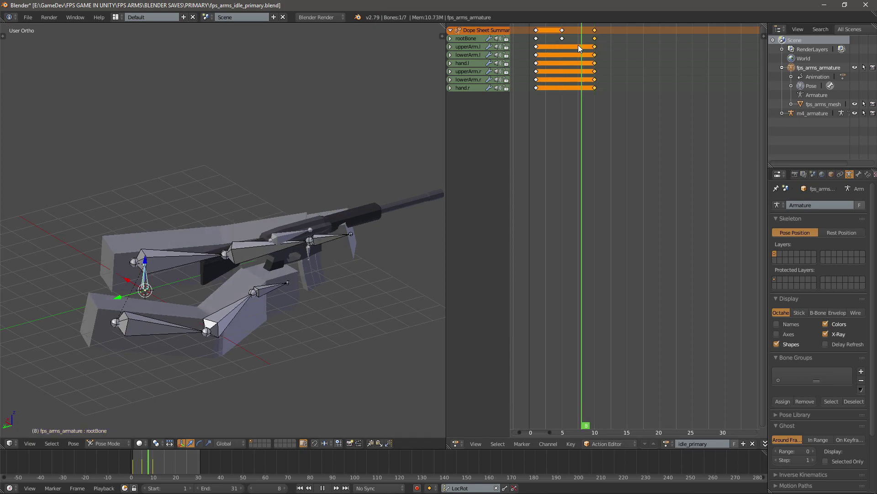
pyautogui.hotkey('alt', 'a')
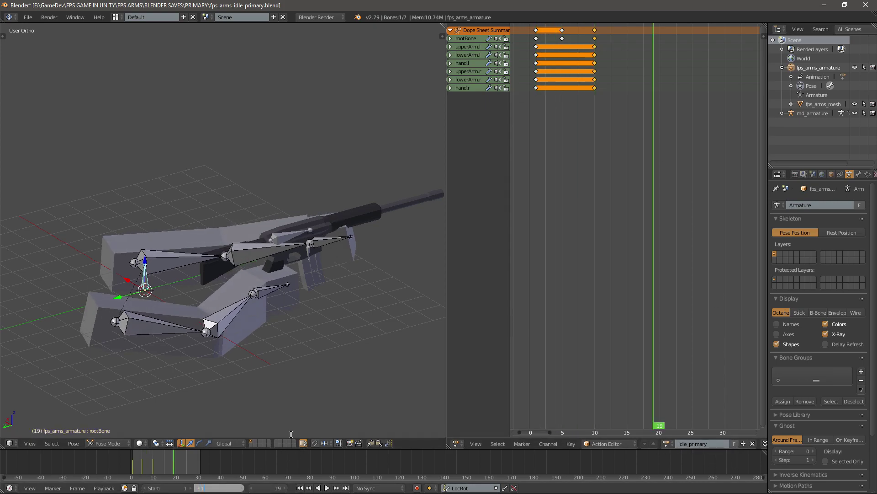
pyautogui.press('Return')
pyautogui.hotkey('alt', 'a')
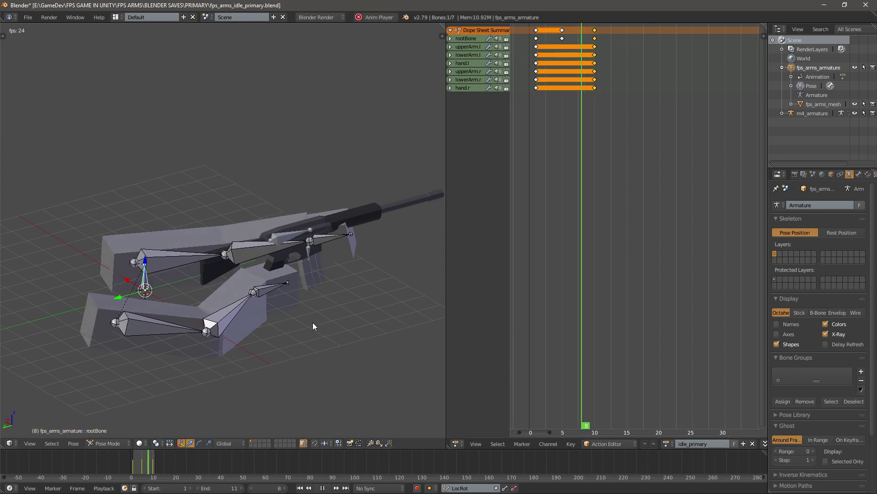
pyautogui.press('Escape')
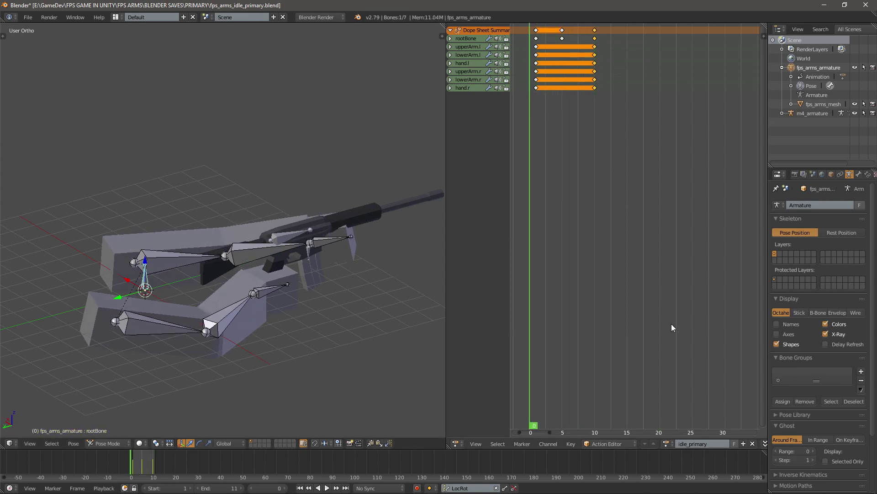
# Rename the edited recoil action as shoot_primary
pyautogui.click(713, 445)
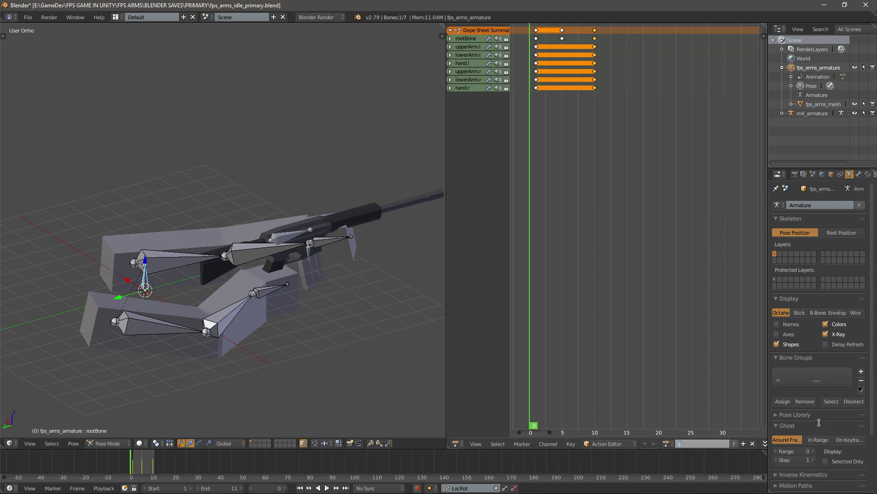
pyautogui.write('shoot_primary')
pyautogui.press('Return')
# Prepare an FBX export named fps_arms_shoot_primary.fbx, limited to the selected objects
pyautogui.click(30, 17)
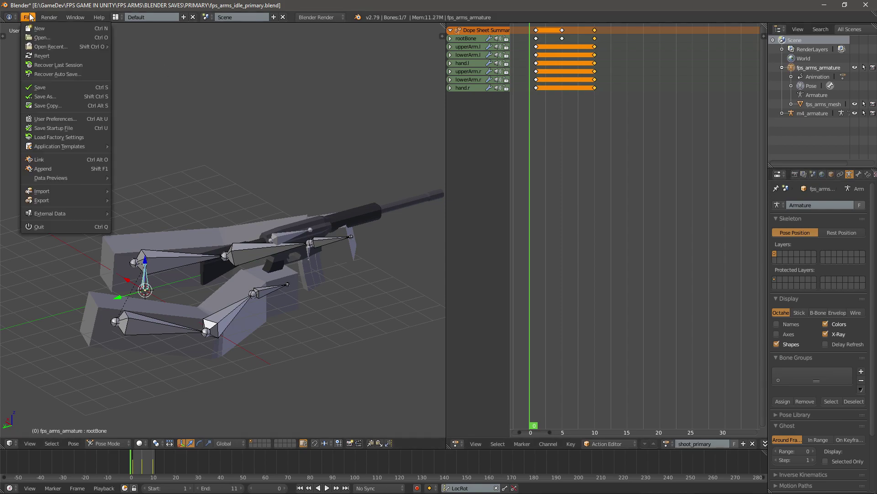
pyautogui.moveTo(53, 200)
pyautogui.click(170, 224)
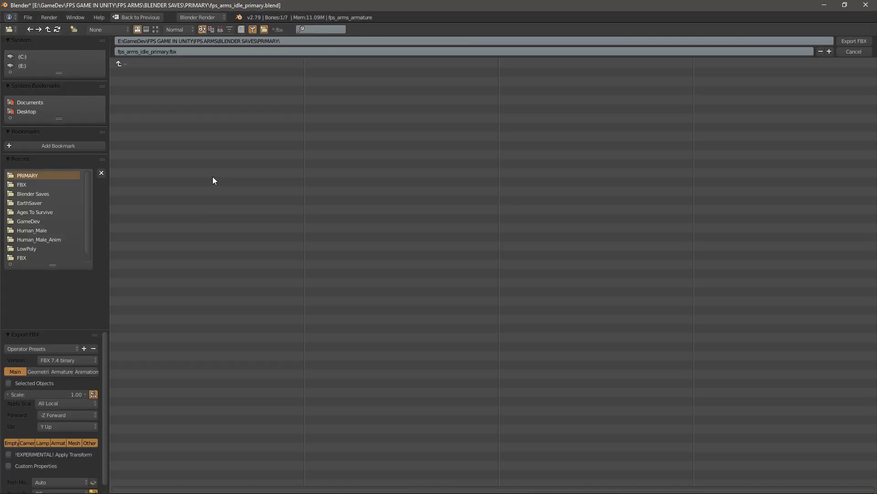
pyautogui.click(147, 52)
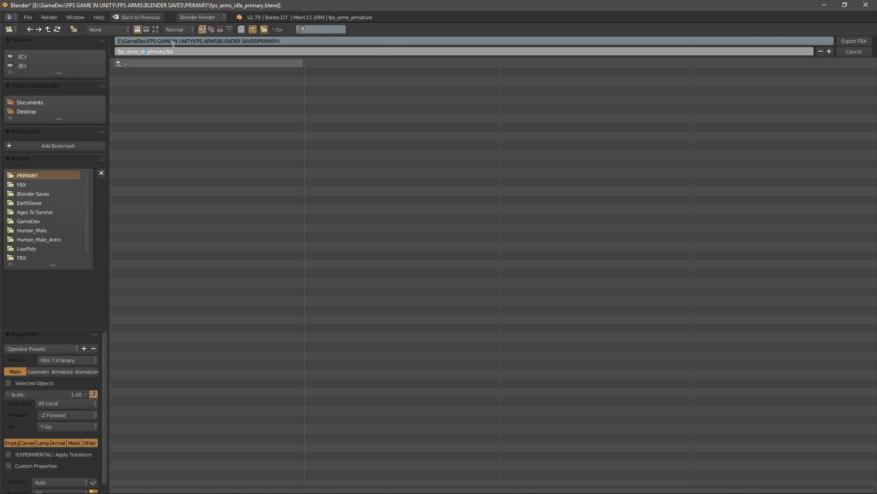
pyautogui.click(27, 383)
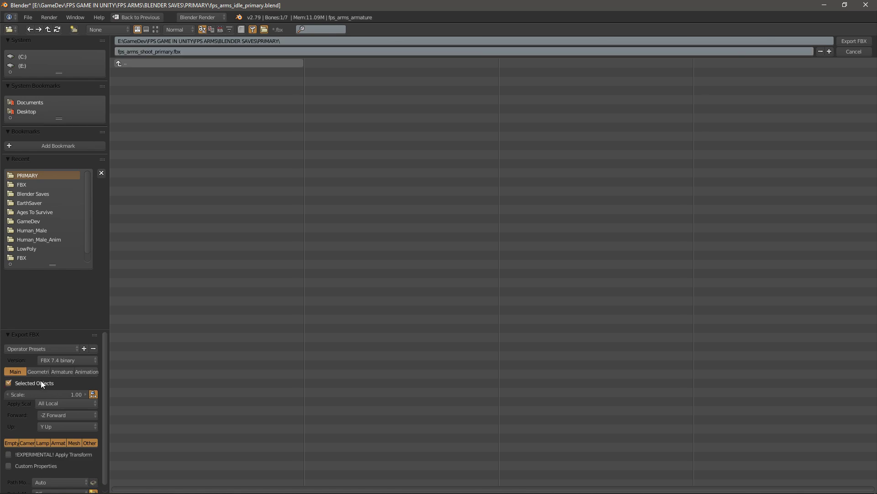
# Export the FBX file into the FPS ARMS\FBX\PRIMARY folder
pyautogui.click(133, 65)
pyautogui.click(139, 72)
pyautogui.click(133, 63)
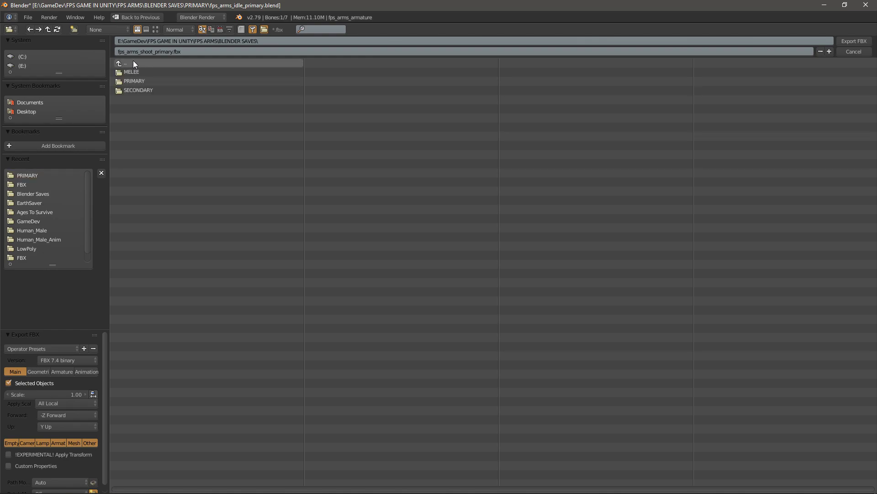
pyautogui.click(133, 64)
pyautogui.click(137, 81)
pyautogui.click(139, 81)
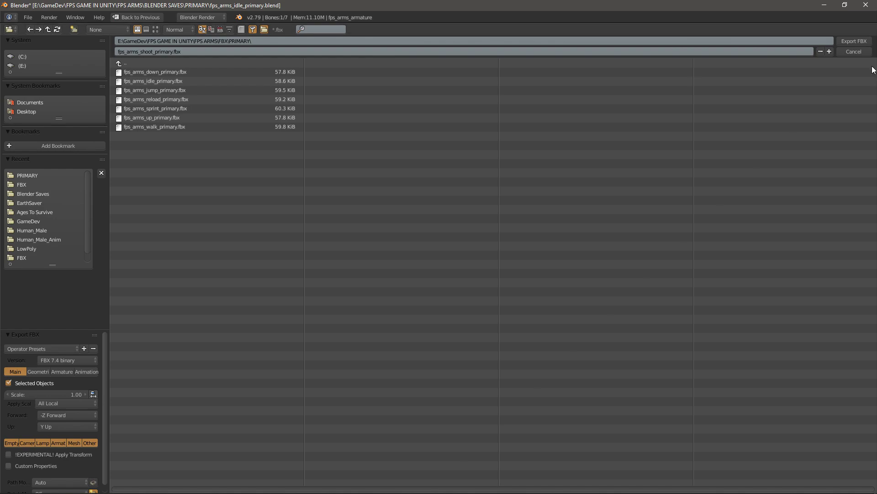
pyautogui.click(854, 41)
# Open fps_arms_idle_secondary.blend from the BLENDER SAVES\SECONDARY folder
pyautogui.click(28, 17)
pyautogui.click(33, 37)
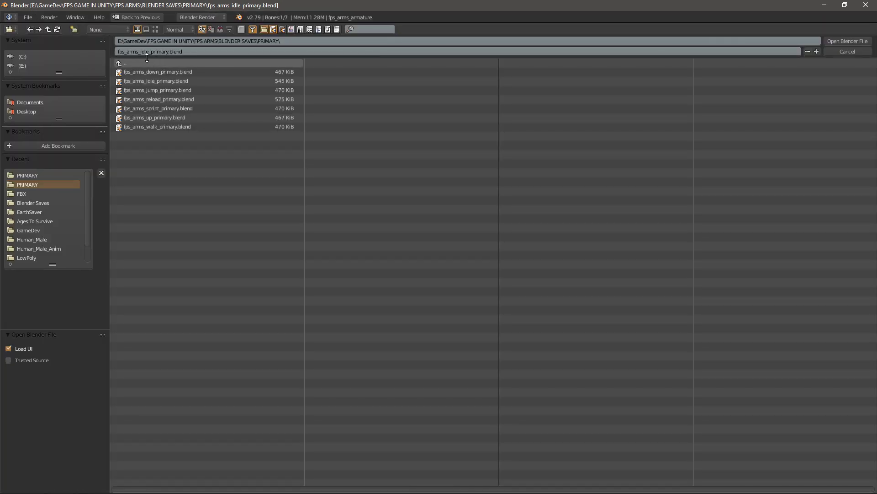
pyautogui.click(148, 61)
pyautogui.click(139, 89)
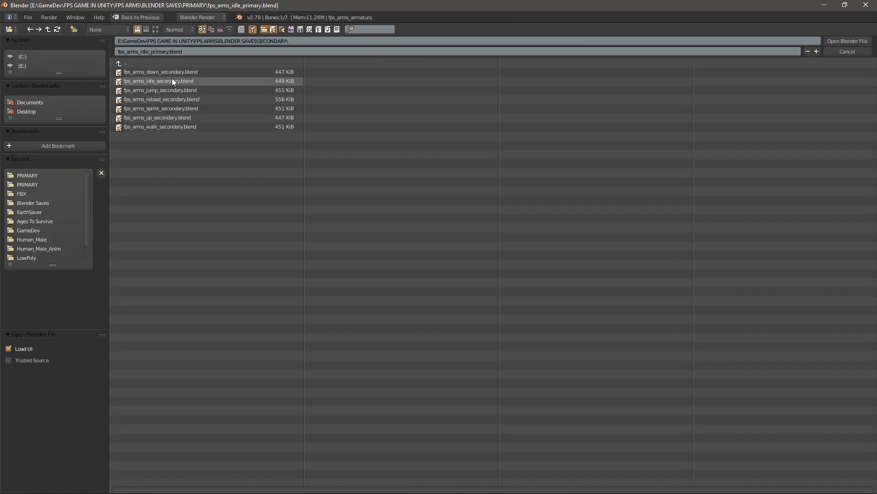
pyautogui.doubleClick(173, 80)
pyautogui.moveTo(275, 198); pyautogui.dragTo(199, 194, button='middle')
pyautogui.scroll(-2, 201, 193)
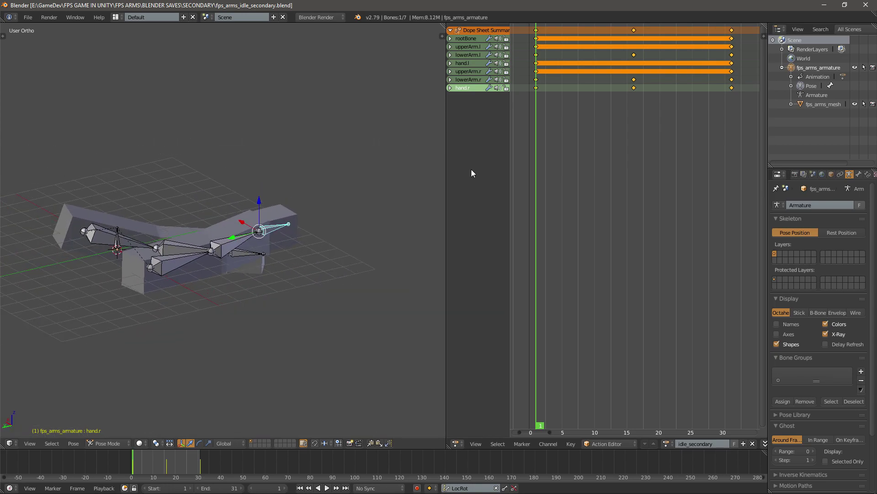
# Delete the middle keyframes of all bones and move their last keyframes to frame 10
pyautogui.rightClick(634, 31)
pyautogui.rightClick(634, 30)
pyautogui.press('x')
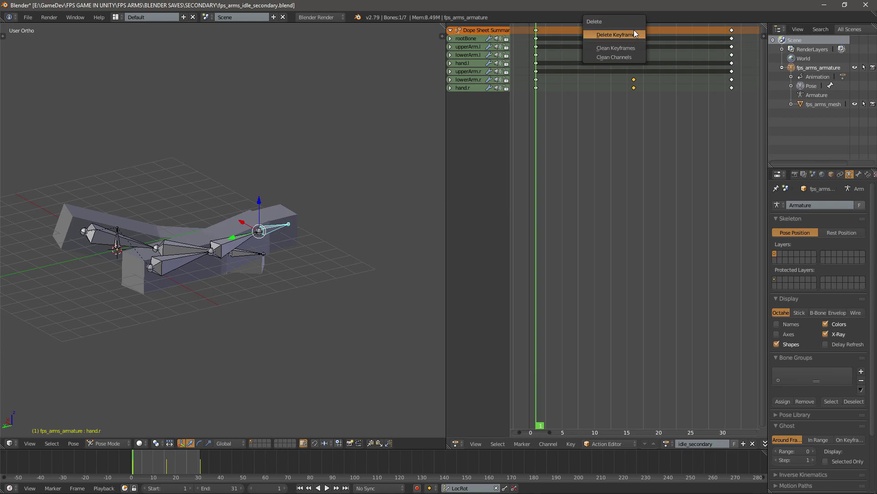
pyautogui.click(634, 31)
pyautogui.rightClick(730, 32)
pyautogui.moveTo(732, 34); pyautogui.dragTo(602, 46)
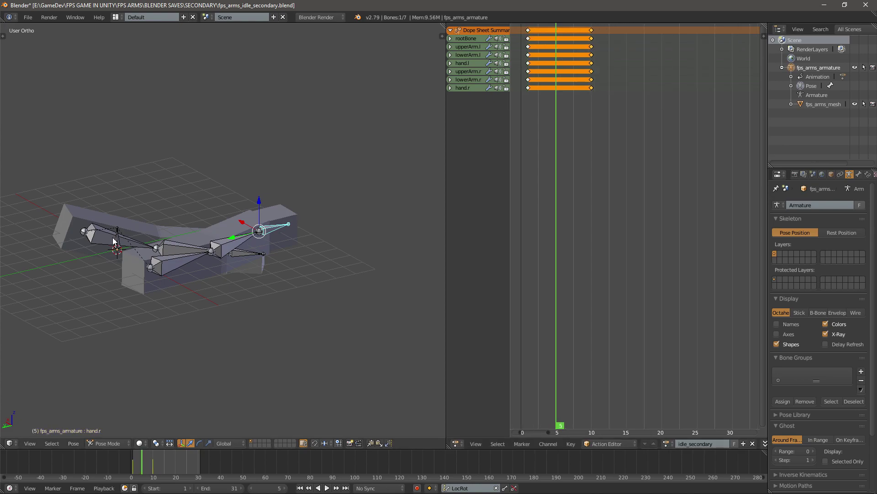
# Tilt rootBone around the global X axis at frame 5 to raise the arms and insert a LocRot keyframe
pyautogui.rightClick(114, 241)
pyautogui.press('r')
pyautogui.press('x')
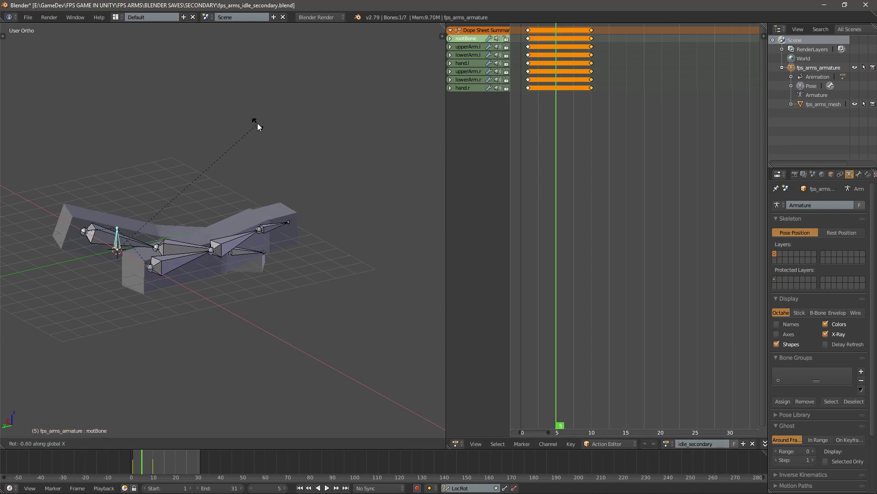
pyautogui.click(251, 115)
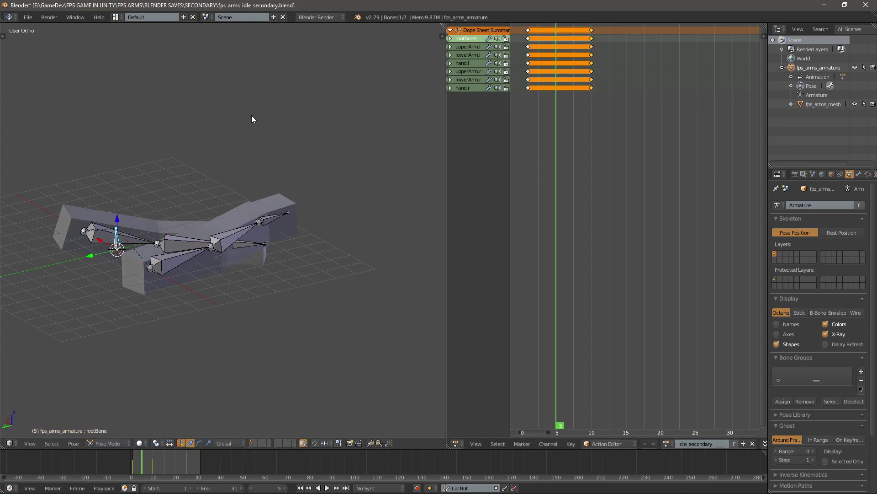
pyautogui.press('i')
# Set the secondary animation's end frame to 11 and play back the recoil motion
pyautogui.hotkey('alt', 'a')
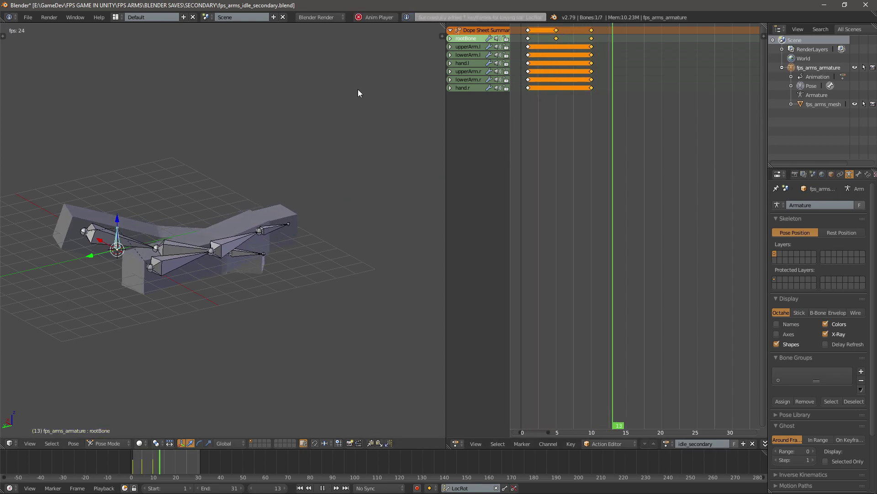
pyautogui.hotkey('alt', 'a')
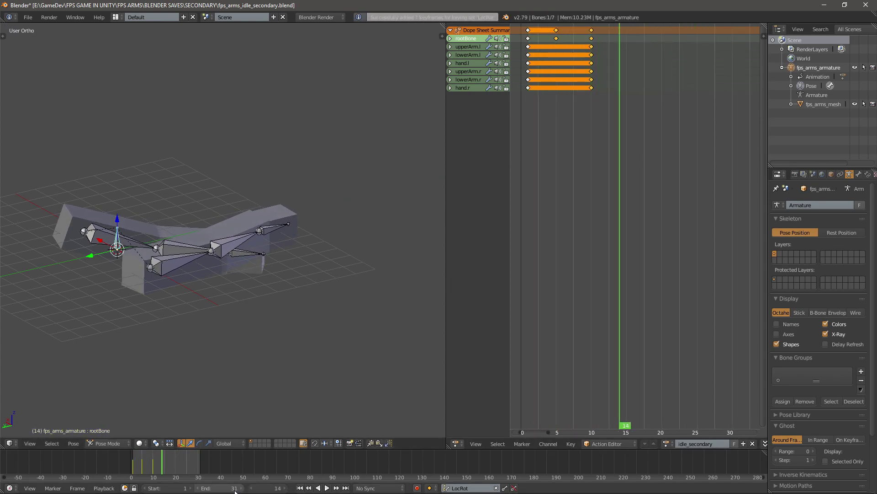
pyautogui.click(234, 487)
pyautogui.write('11')
pyautogui.press('Return')
pyautogui.hotkey('alt', 'a')
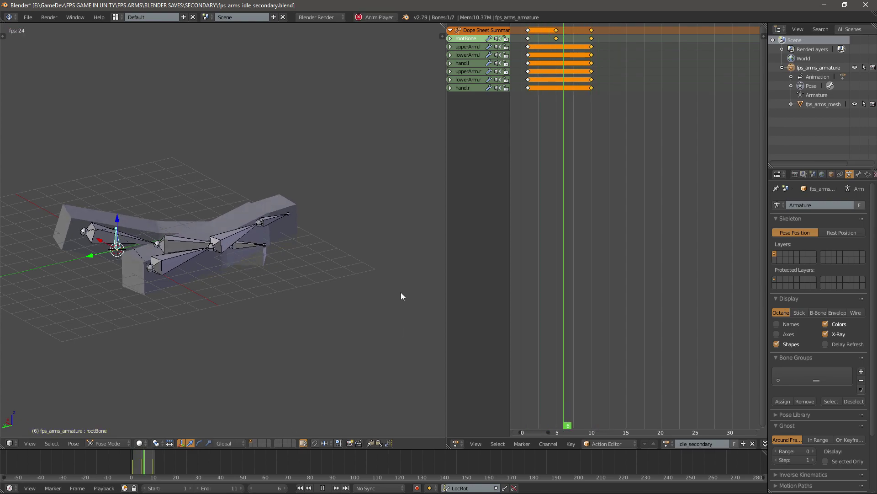
pyautogui.hotkey('alt', 'a')
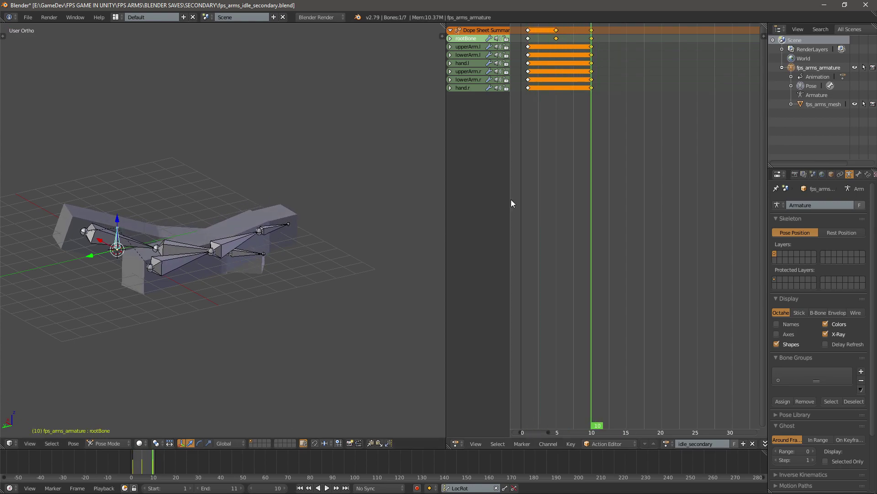
# Return to frame 1 and rename the action as shoot_secondary
pyautogui.click(527, 114)
pyautogui.click(706, 442)
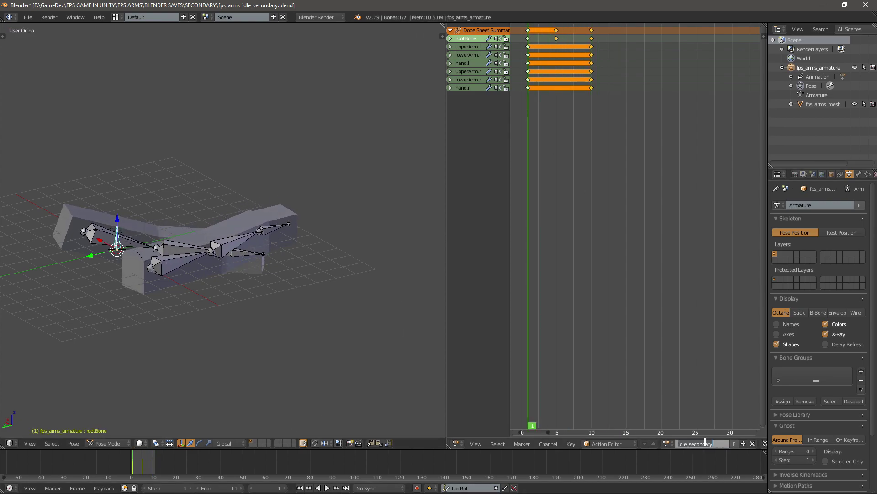
pyautogui.write('shoot_secondary')
pyautogui.press('Return')
# Prepare an FBX export named fps_arms_shoot_secondary.fbx, limited to the selected objects
pyautogui.click(28, 16)
pyautogui.moveTo(47, 203)
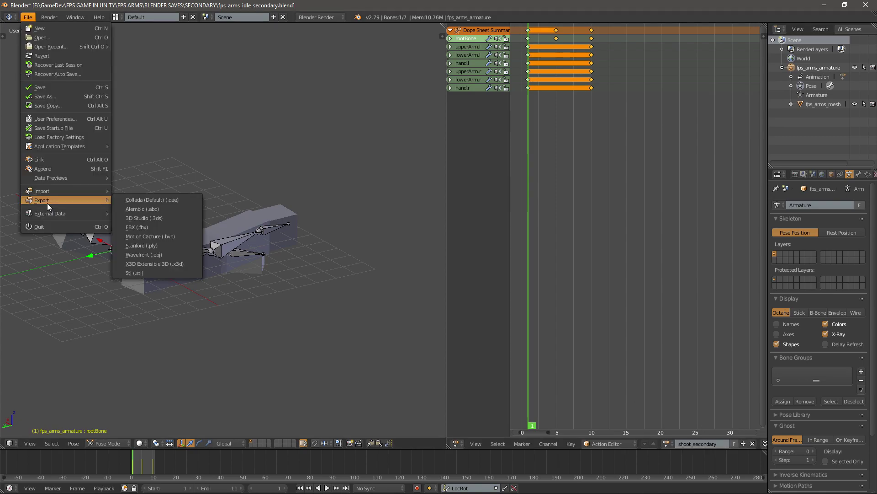
pyautogui.click(139, 228)
pyautogui.click(170, 52)
pyautogui.click(145, 51)
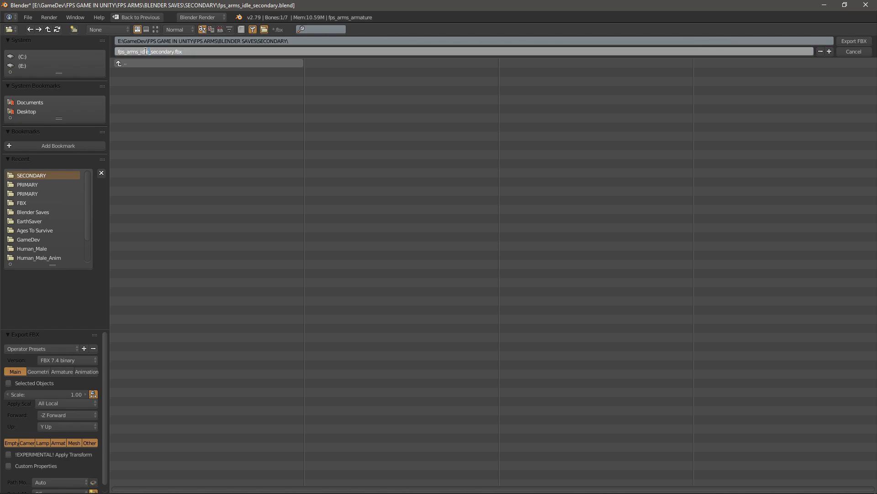
pyautogui.press('Delete')
pyautogui.press('Delete')
pyautogui.press('Delete')
pyautogui.press('Delete')
pyautogui.write('shoot')
pyautogui.click(8, 383)
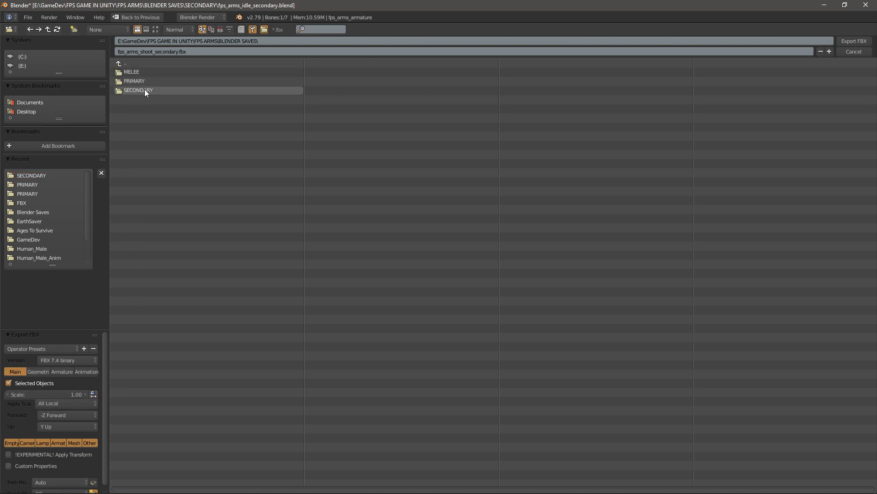
# Export the FBX file into the FPS ARMS\FBX\SECONDARY folder
pyautogui.click(129, 63)
pyautogui.click(129, 63)
pyautogui.click(133, 80)
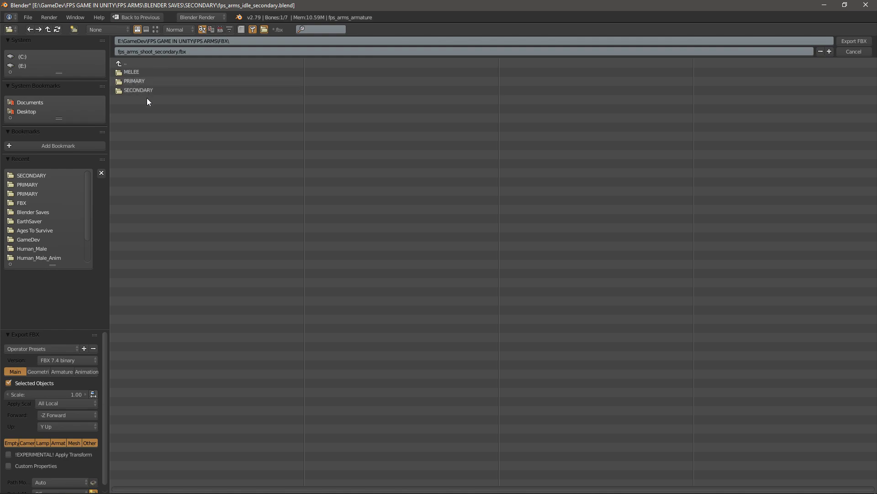
pyautogui.click(145, 90)
pyautogui.click(847, 40)
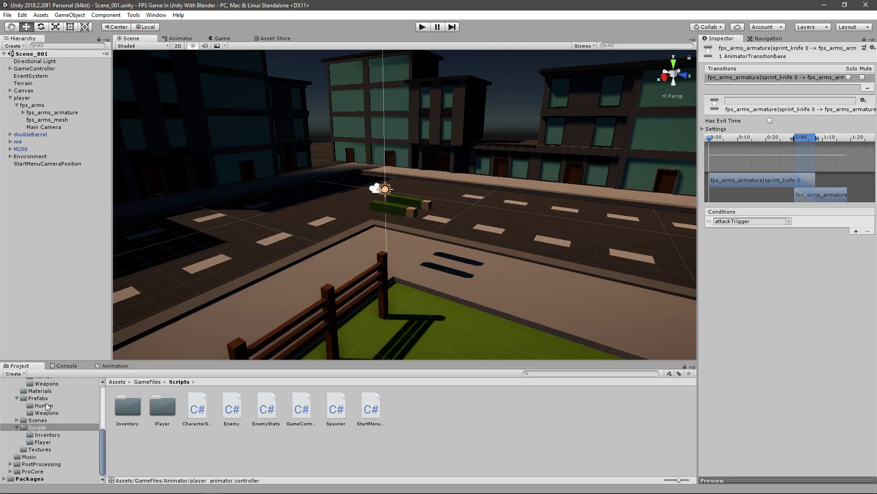
# Switch to Unity and open the project folder GameFiles/FBX/Animations/Primary
pyautogui.scroll(4, 49, 401)
pyautogui.click(34, 415)
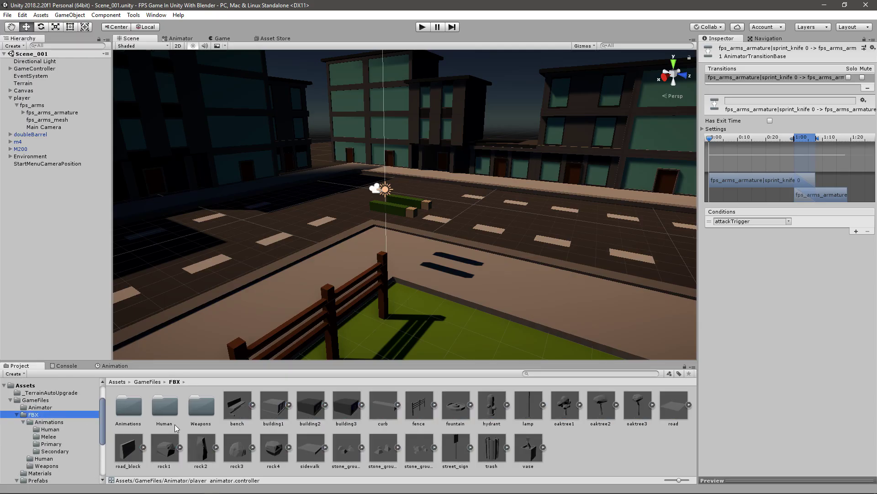
pyautogui.doubleClick(132, 408)
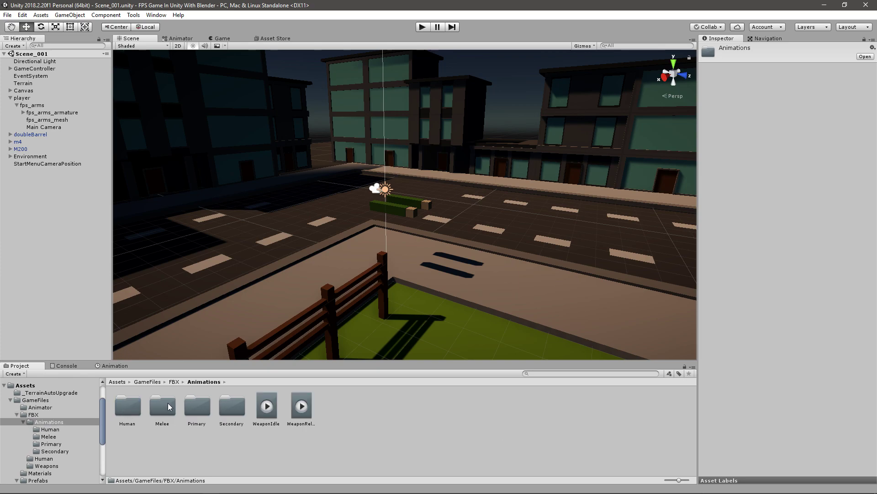
pyautogui.doubleClick(206, 406)
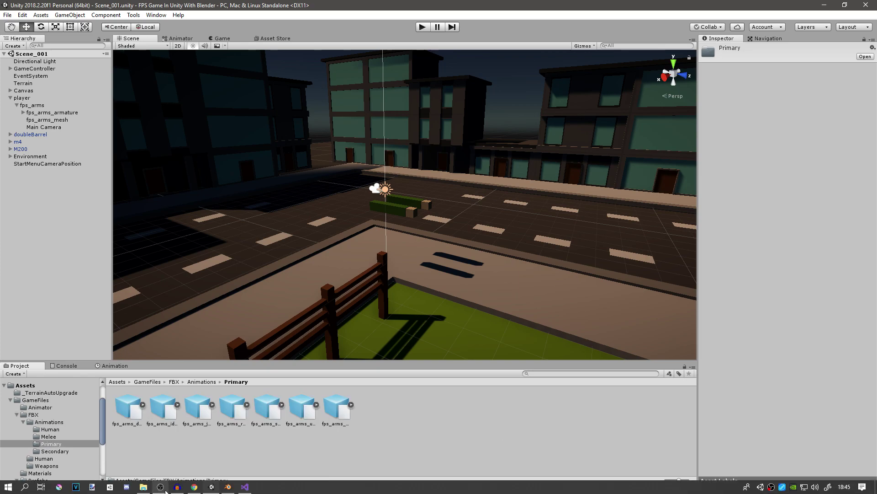
# Import fps_arms_shoot_primary from the FPS ARMS\FBX\PRIMARY folder on disk into the Primary animations folder
pyautogui.click(143, 488)
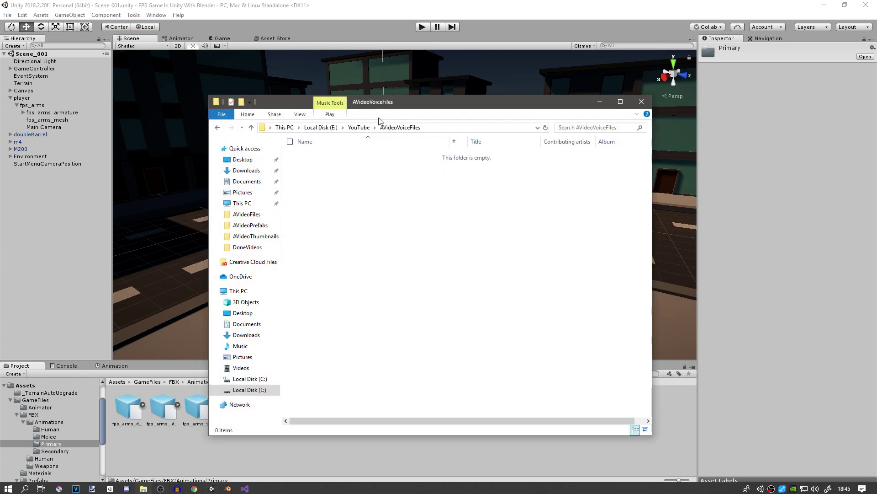
pyautogui.click(321, 129)
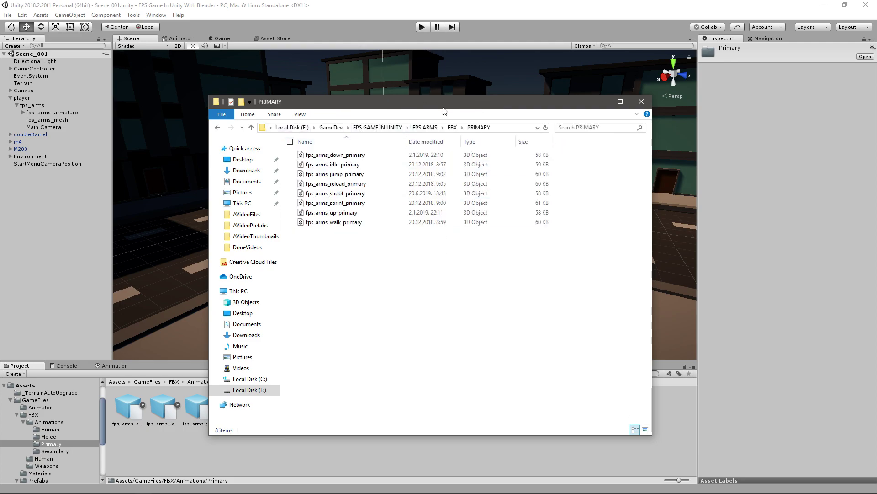
pyautogui.moveTo(315, 194); pyautogui.dragTo(406, 233)
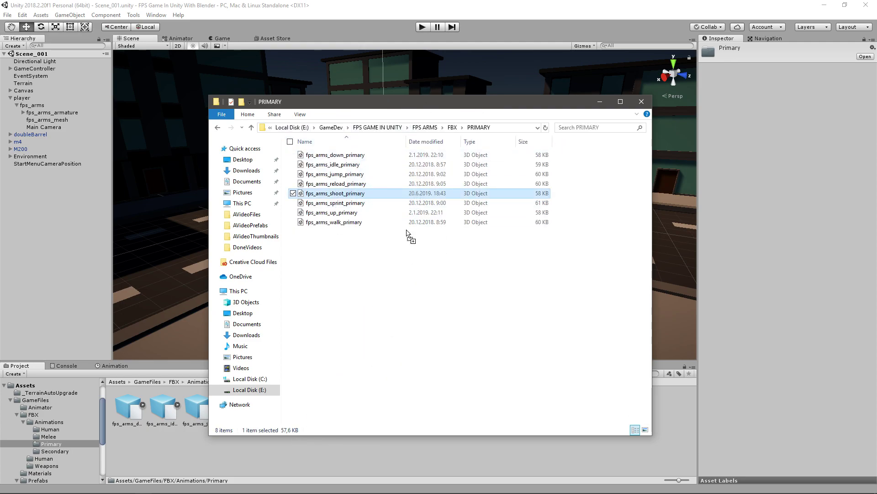
# Import the secondary shoot animation from the FBX\SECONDARY folder on disk into the project's Secondary animations folder
pyautogui.click(452, 127)
pyautogui.doubleClick(328, 174)
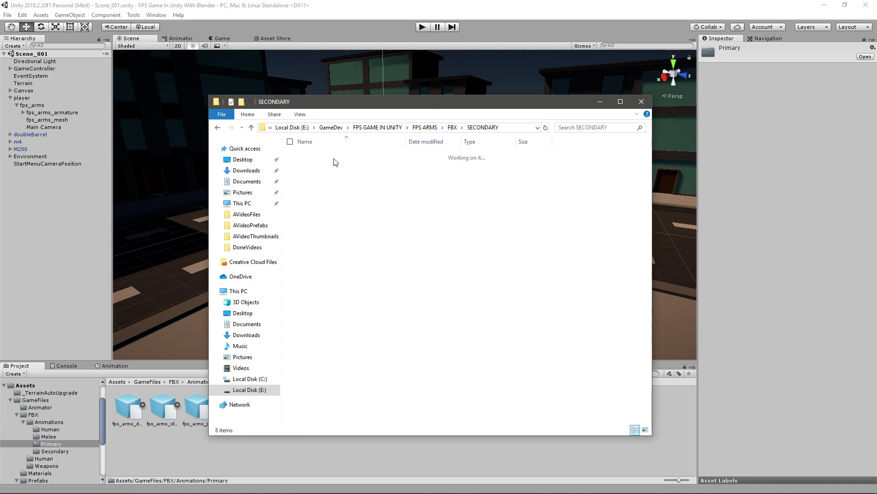
pyautogui.moveTo(347, 193); pyautogui.dragTo(61, 451)
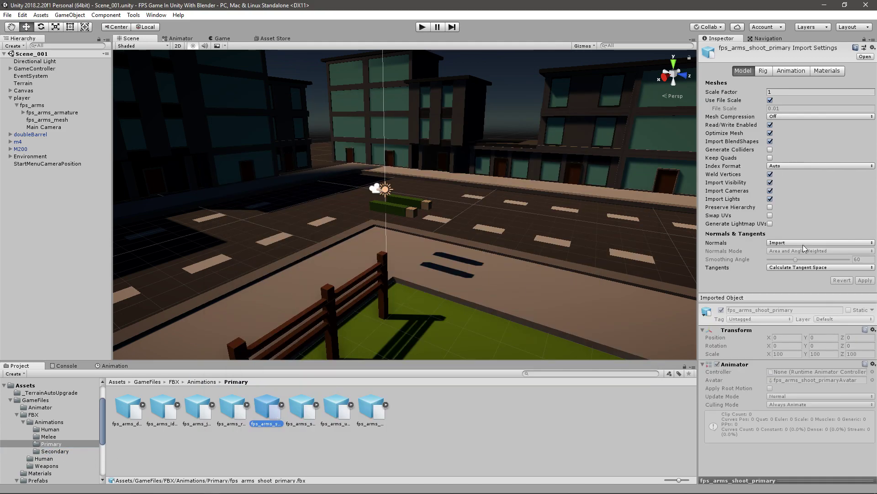
# Set the Scale Factor of the fps_arms_shoot_primary model to 0.2 and apply the import settings
pyautogui.click(300, 407)
pyautogui.click(277, 410)
pyautogui.click(785, 92)
pyautogui.write('0.2')
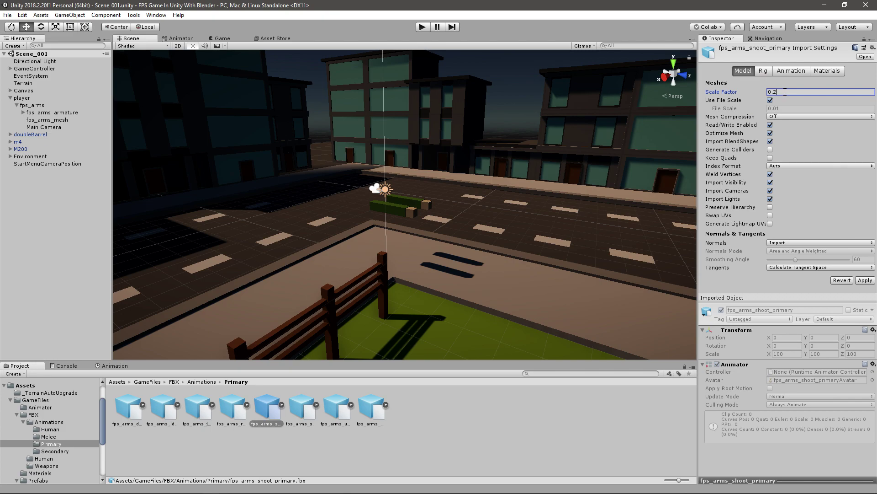
pyautogui.click(865, 280)
# Set the rig of fps_arms_shoot_primary to Generic, copying its avatar definition from fps_armsAvatar, and apply the import settings
pyautogui.click(764, 71)
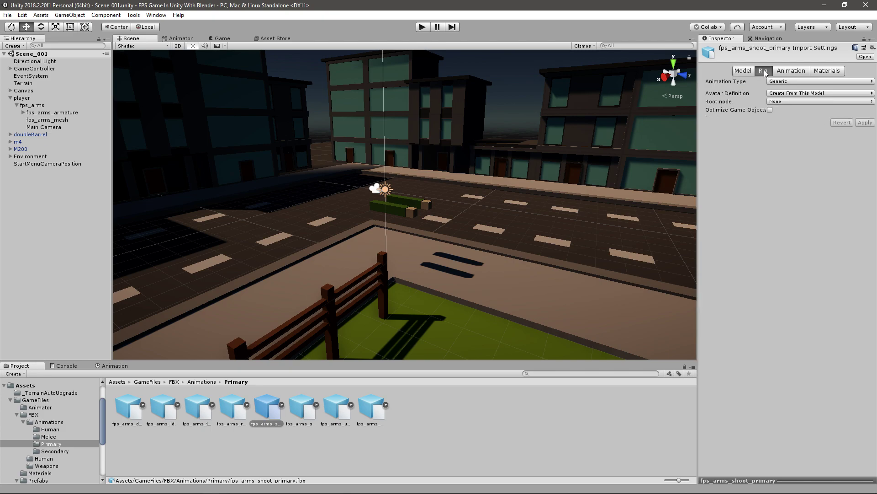
pyautogui.click(786, 93)
pyautogui.click(805, 113)
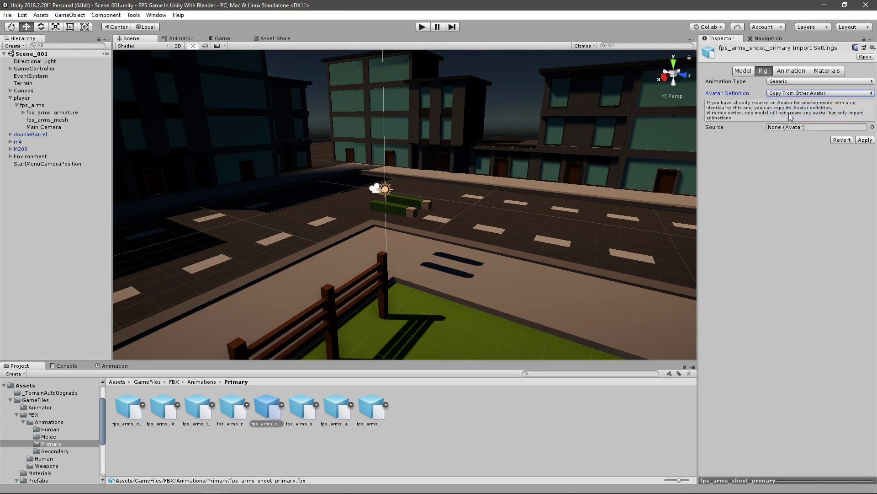
pyautogui.click(872, 128)
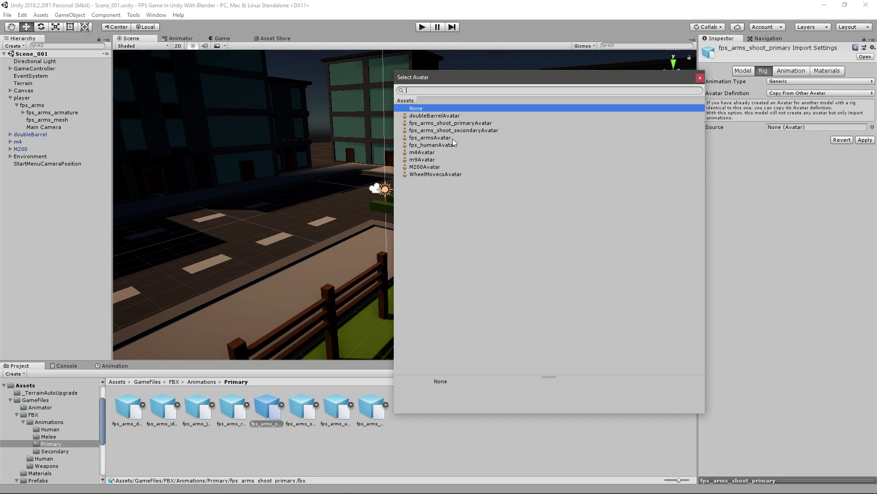
pyautogui.click(438, 146)
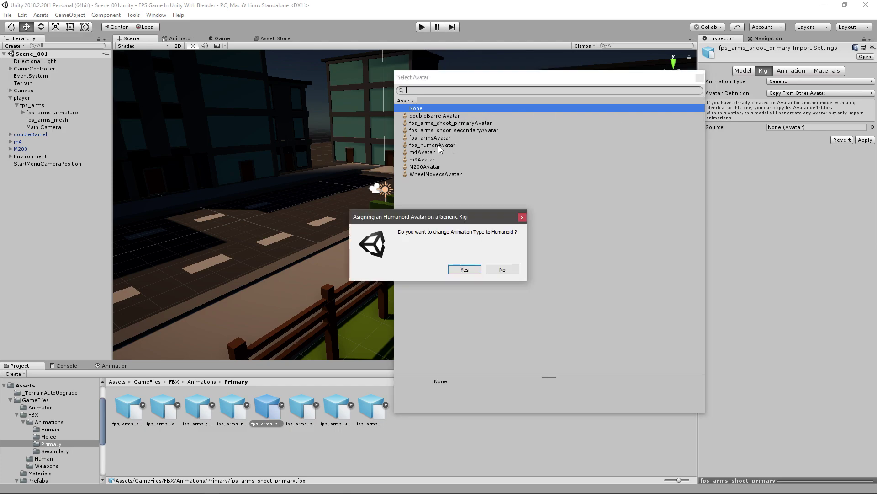
pyautogui.click(454, 271)
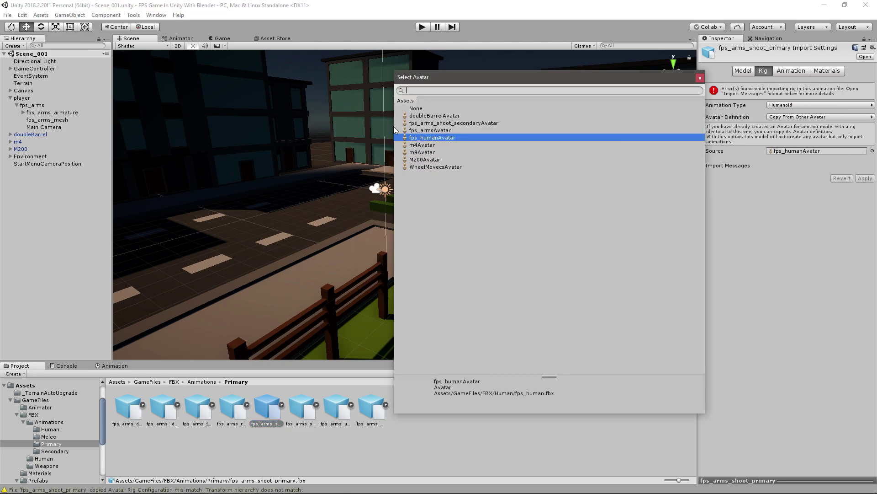
pyautogui.click(439, 132)
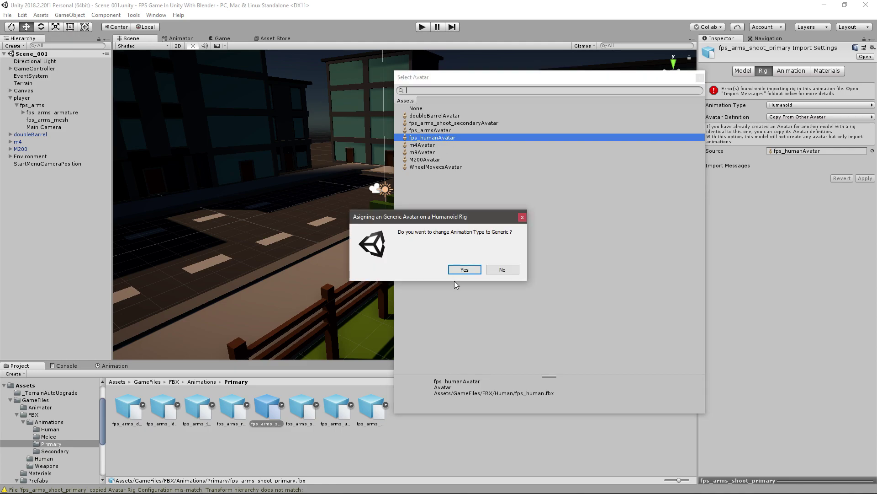
pyautogui.click(464, 270)
pyautogui.click(865, 176)
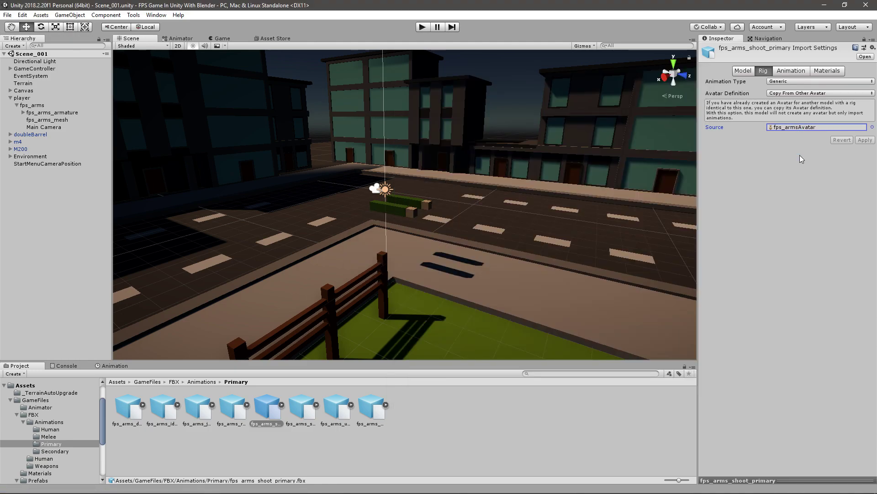
# In the Secondary animations folder, set fps_arms_shoot_secondary's rig to copy its avatar definition from fps_armsAvatar and apply it
pyautogui.click(55, 451)
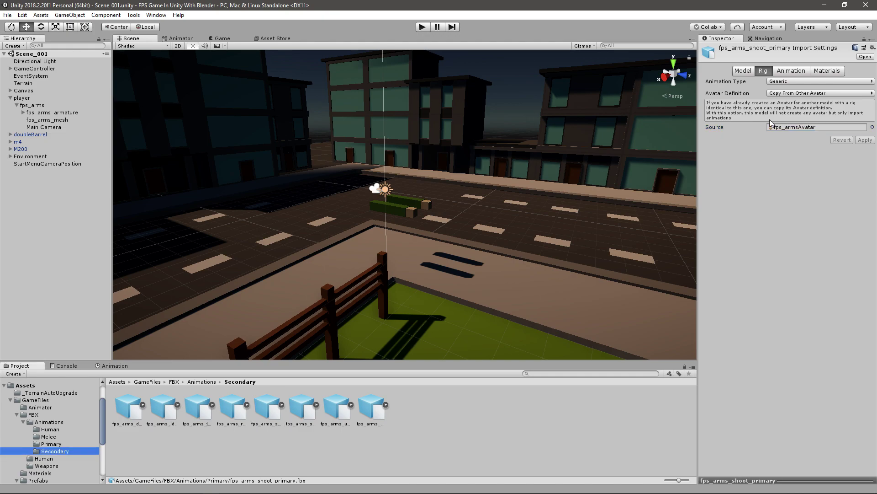
pyautogui.click(338, 398)
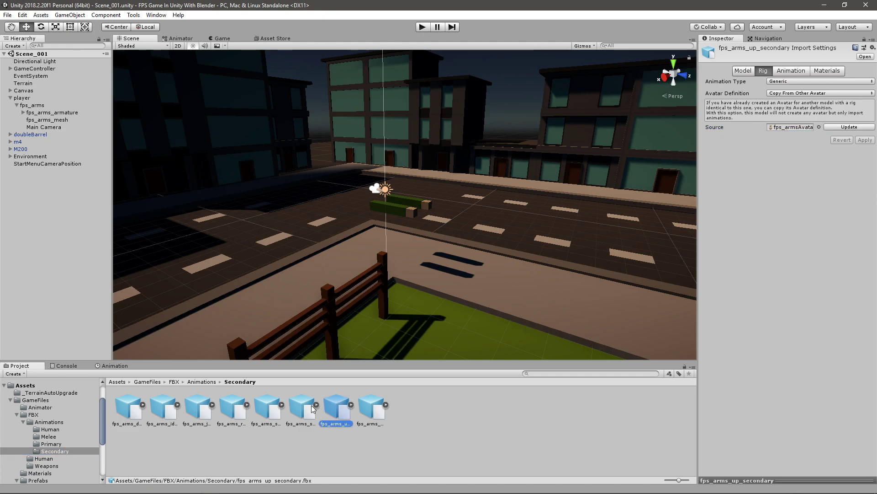
pyautogui.click(311, 405)
pyautogui.click(274, 413)
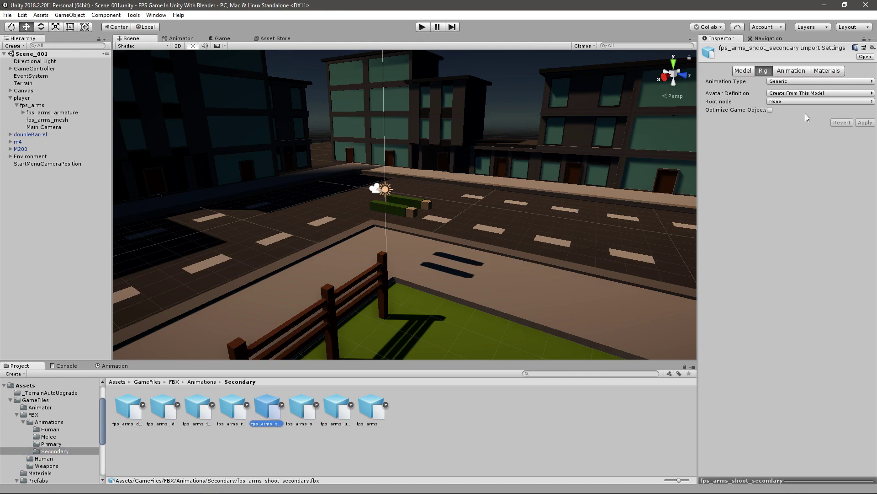
pyautogui.click(803, 93)
pyautogui.click(803, 109)
pyautogui.click(873, 127)
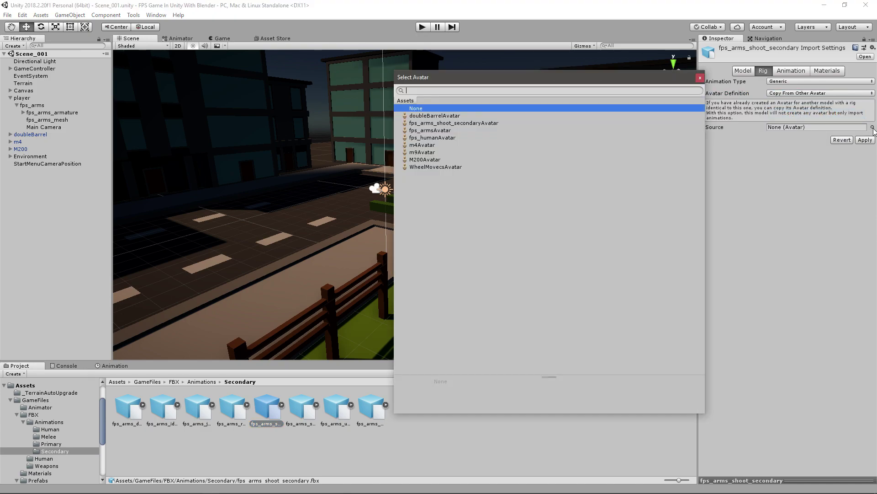
pyautogui.doubleClick(437, 132)
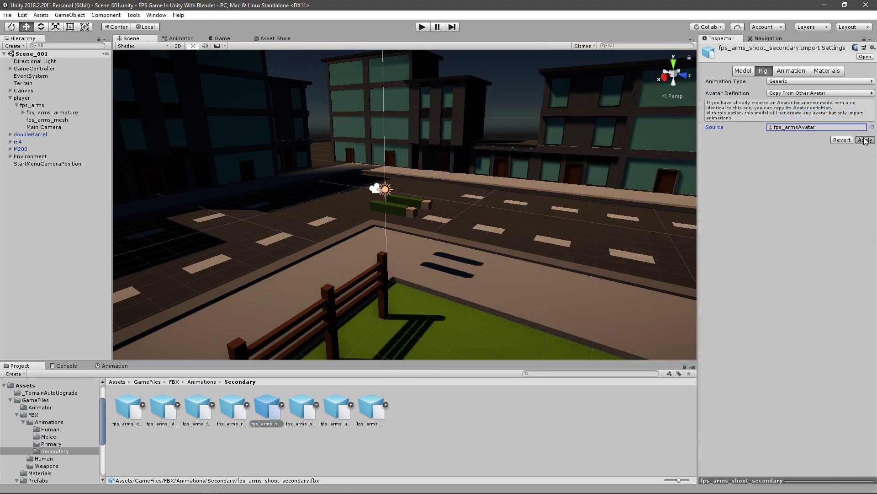
# Set the Scale Factor of the fps_arms_shoot_secondary model to 0.2 and apply the import settings
pyautogui.click(743, 71)
pyautogui.click(791, 91)
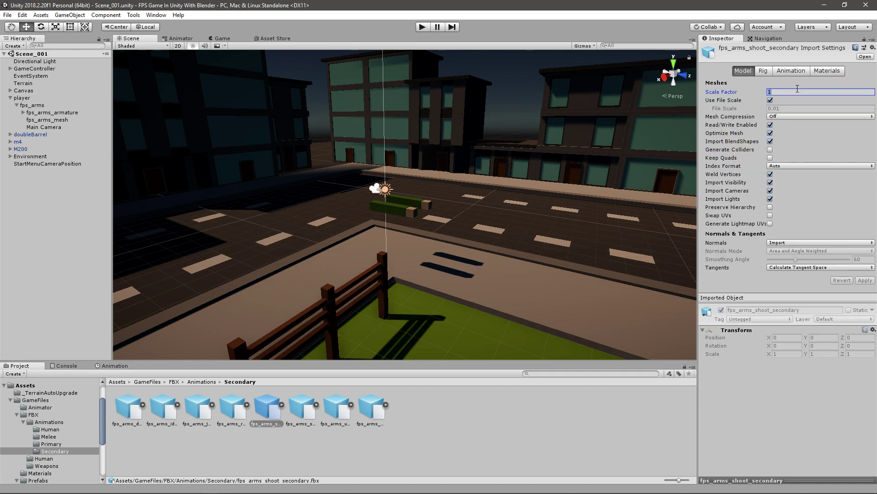
pyautogui.write('0.2')
pyautogui.click(865, 280)
# Open the player_animator controller used by fps_arms and enter the Primary sub-state machine from the Base Layer
pyautogui.click(49, 106)
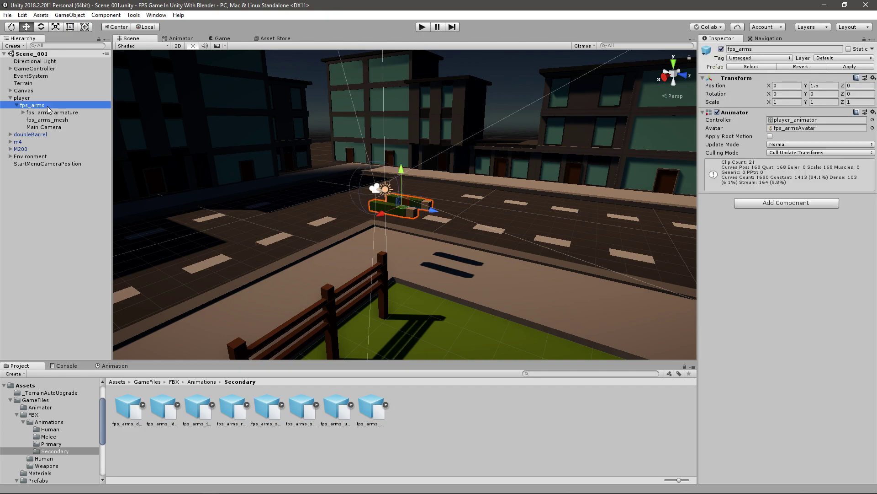
pyautogui.doubleClick(790, 120)
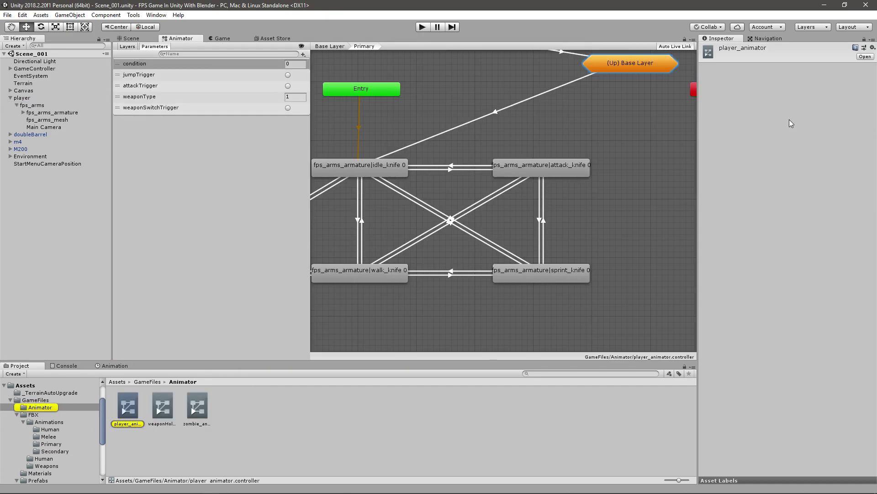
pyautogui.click(341, 47)
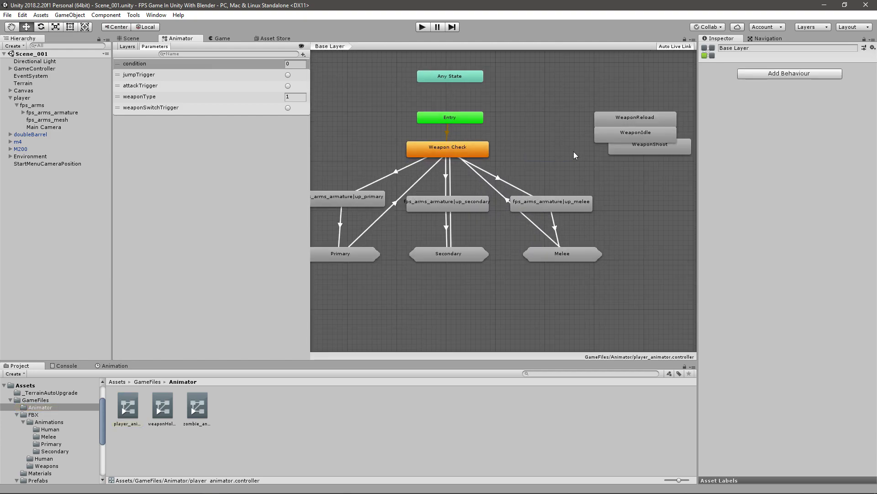
pyautogui.moveTo(551, 155); pyautogui.dragTo(583, 145, button='middle')
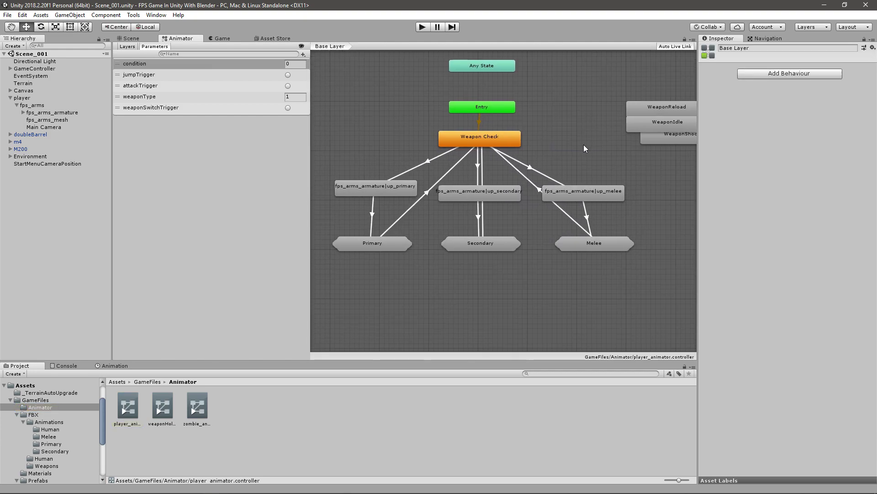
pyautogui.doubleClick(387, 249)
# Assign the fps_arms_armature|shoot_primary clip as the motion of the Primary attack_knife 0 state
pyautogui.click(574, 171)
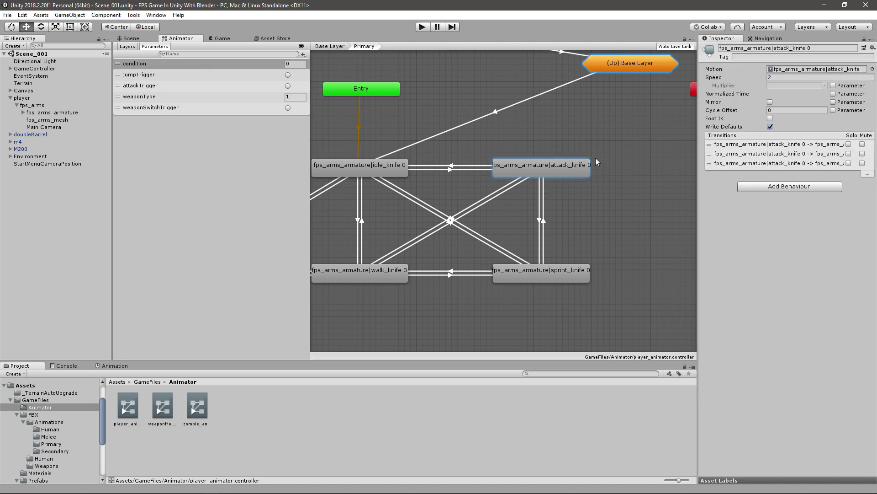
pyautogui.click(873, 69)
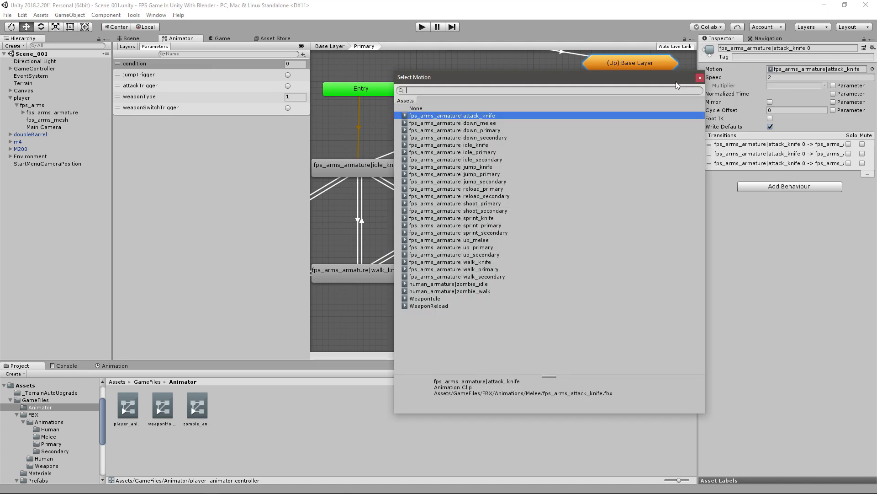
pyautogui.write('shoot')
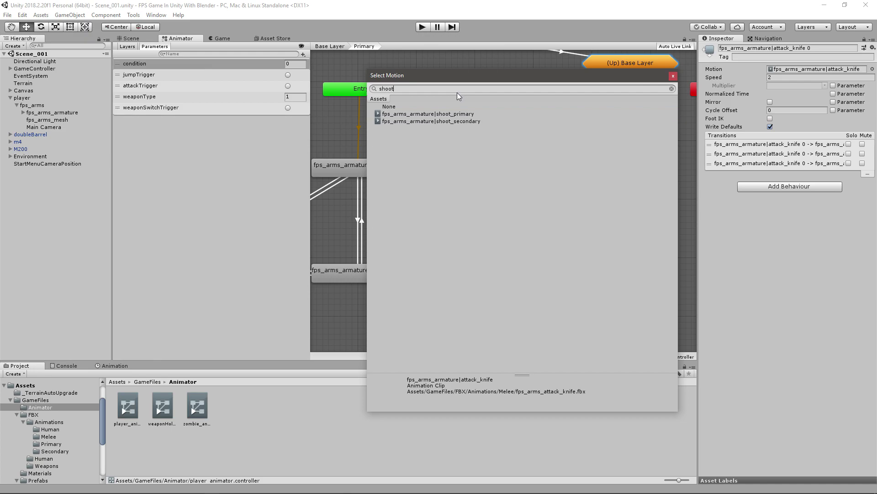
pyautogui.press('Return')
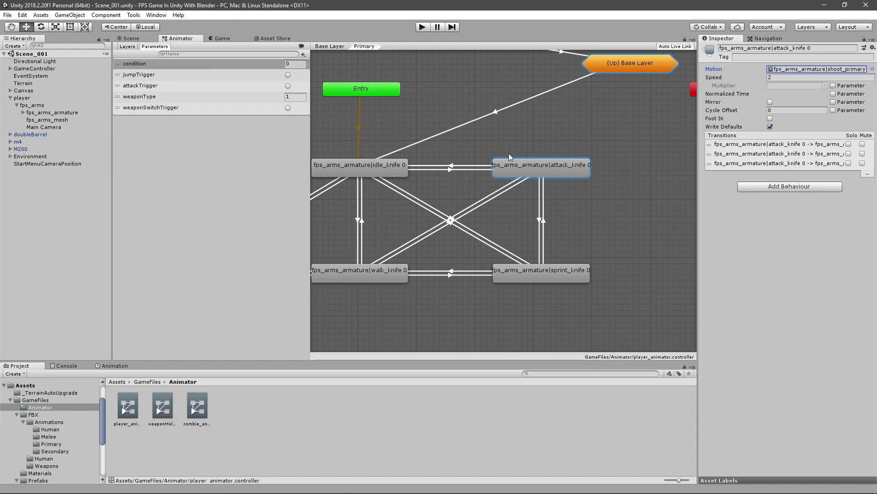
# Rename the Primary attack state as fps_arms_armature|shoot_primary
pyautogui.click(799, 47)
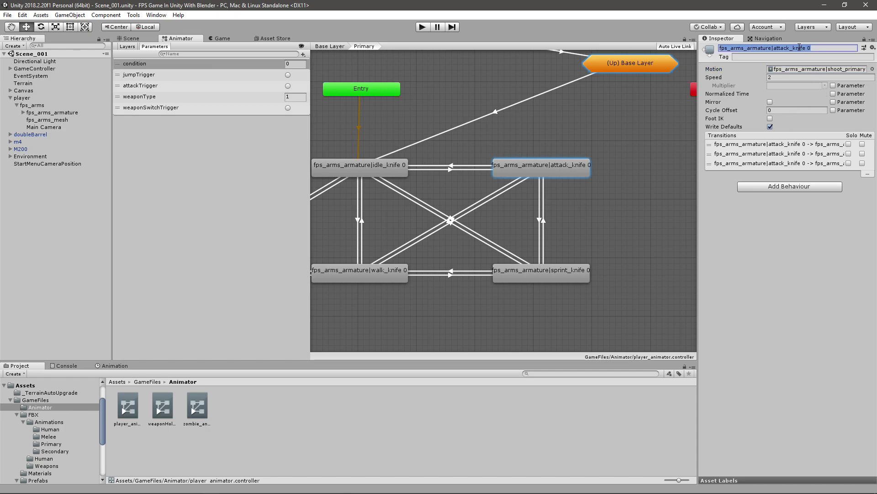
pyautogui.click(809, 47)
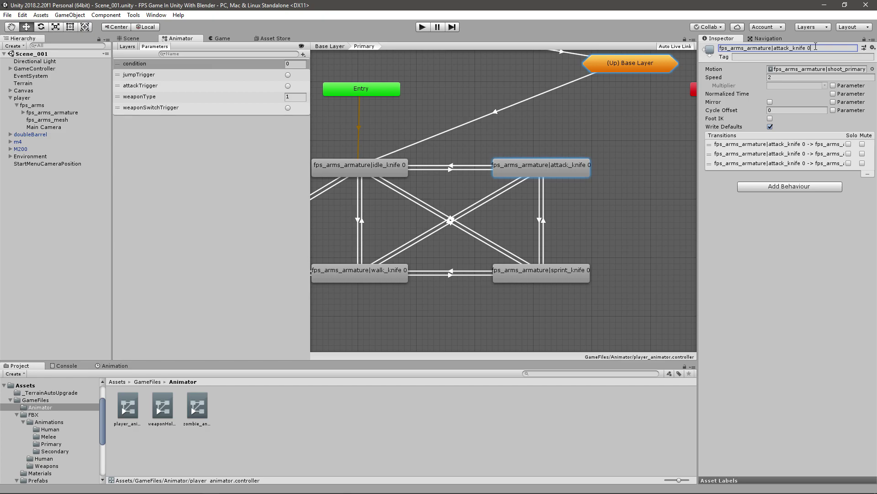
pyautogui.write('shoot_primary')
pyautogui.press('Return')
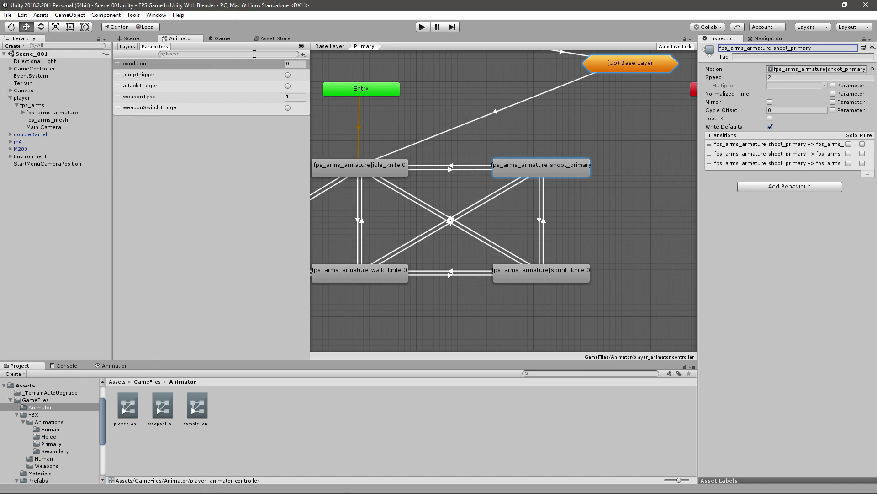
# In the Secondary sub-state machine, assign the fps_arms_armature|shoot_secondary clip as the motion of the attack_knife 0 0 state
pyautogui.click(330, 47)
pyautogui.doubleClick(466, 243)
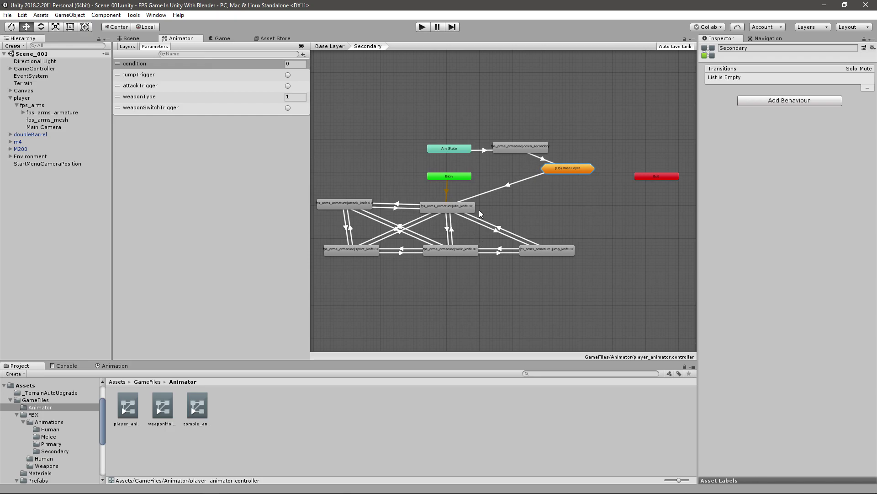
pyautogui.click(368, 206)
pyautogui.moveTo(378, 191); pyautogui.dragTo(487, 185, button='middle')
pyautogui.scroll(5, 484, 186)
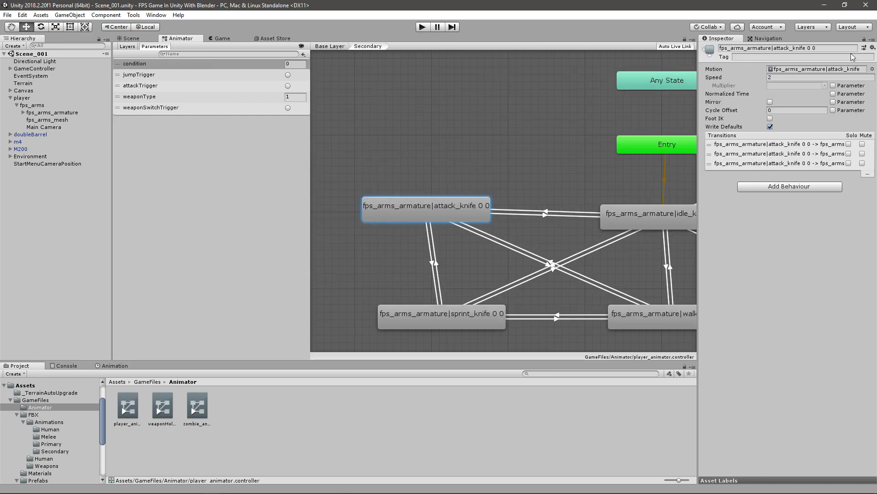
pyautogui.click(871, 69)
pyautogui.write('shoot')
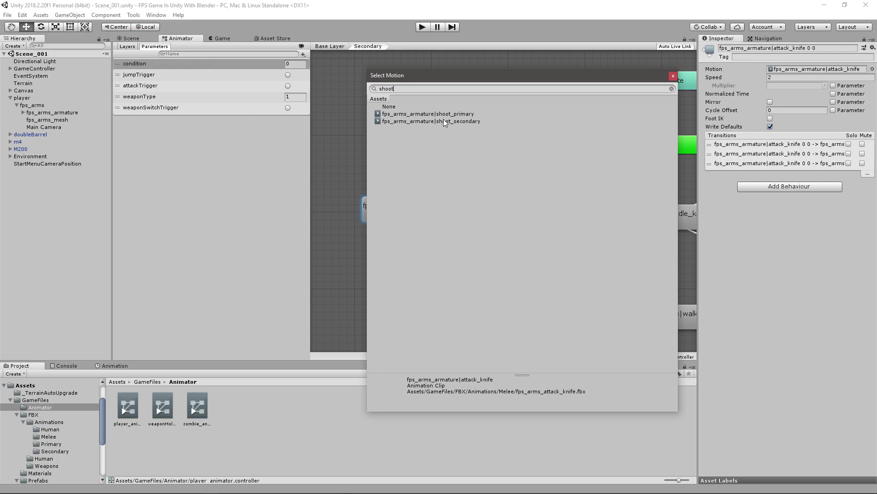
pyautogui.doubleClick(443, 121)
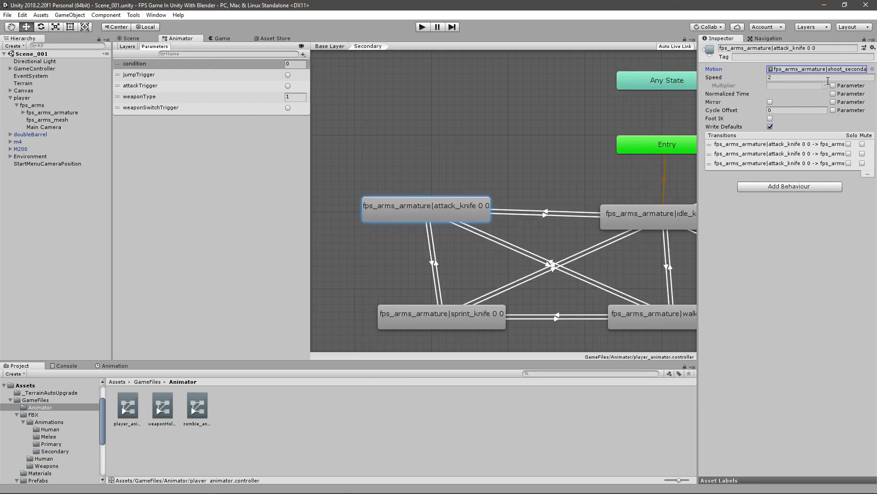
pyautogui.click(863, 69)
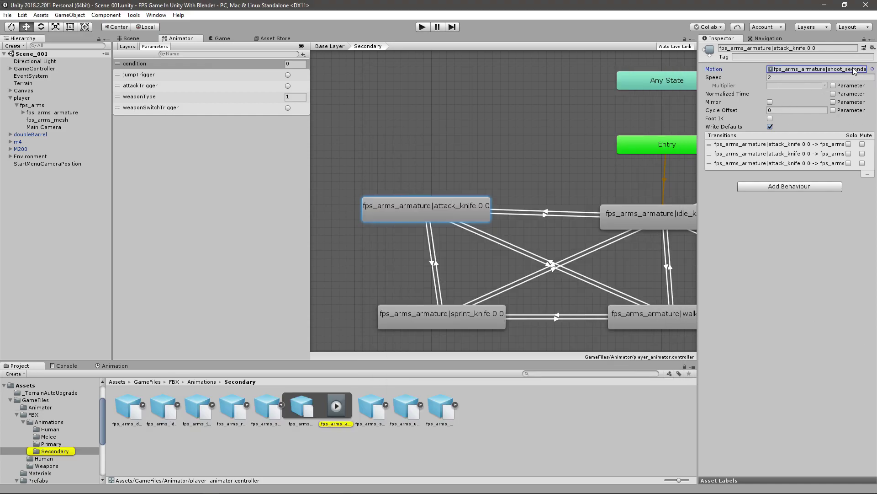
# Rename the Secondary attack state as fps_arms_armature|shoot_secondary
pyautogui.click(819, 49)
pyautogui.write('shoot_seco')
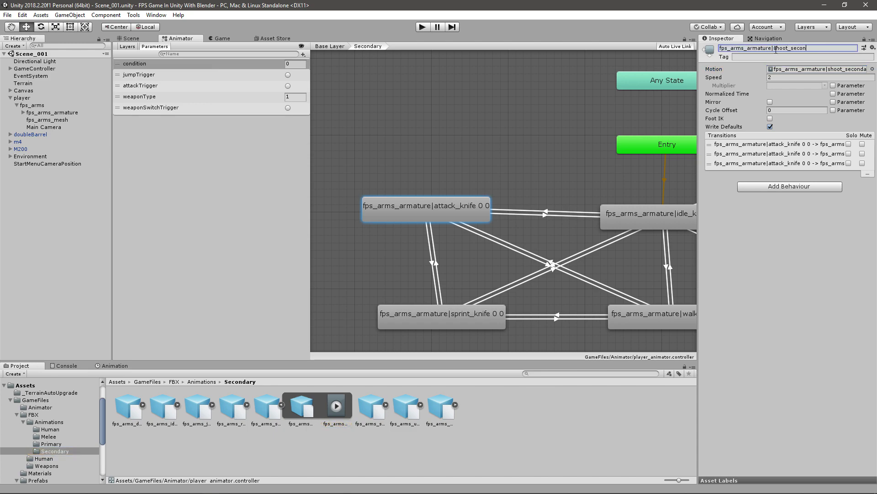
pyautogui.write('ndary')
pyautogui.press('Return')
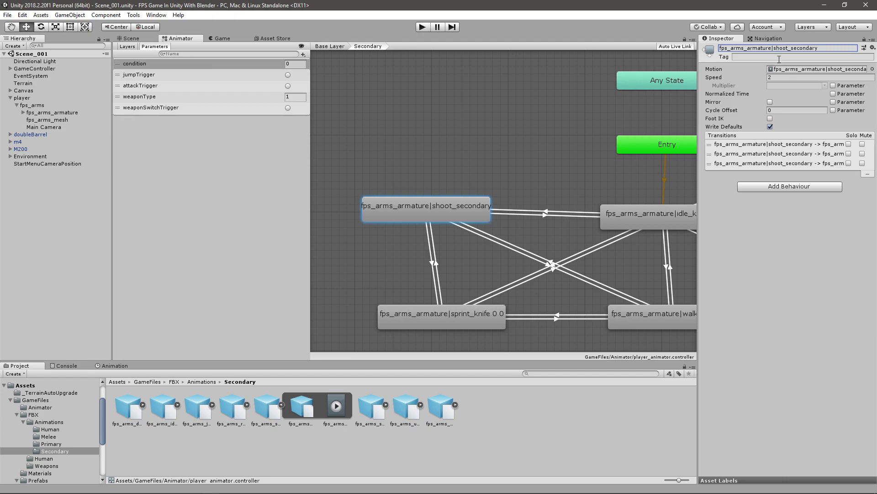
# Run the game from the Scene view, walk forward to check the arms' shooting animations, and stop it
pyautogui.click(147, 38)
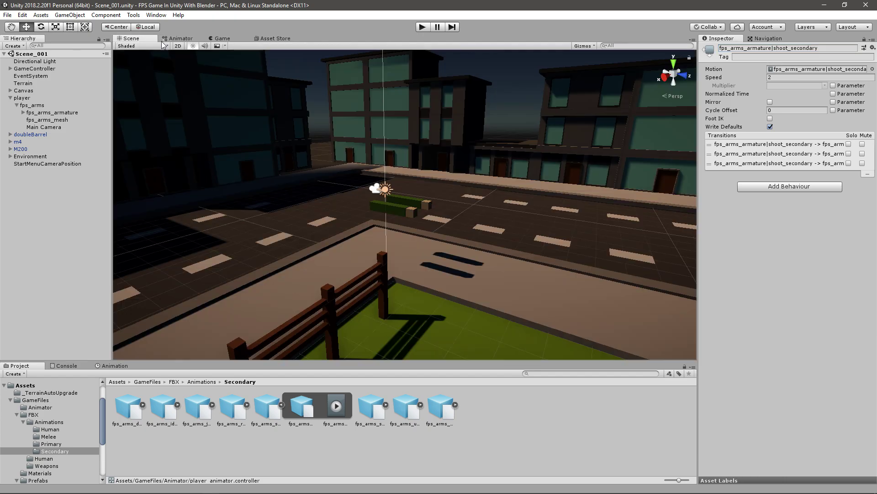
pyautogui.click(425, 29)
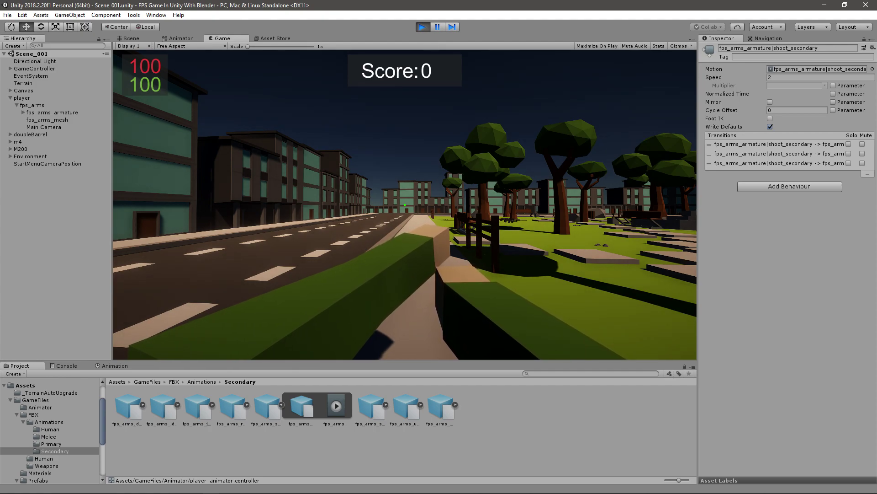
pyautogui.press('w')
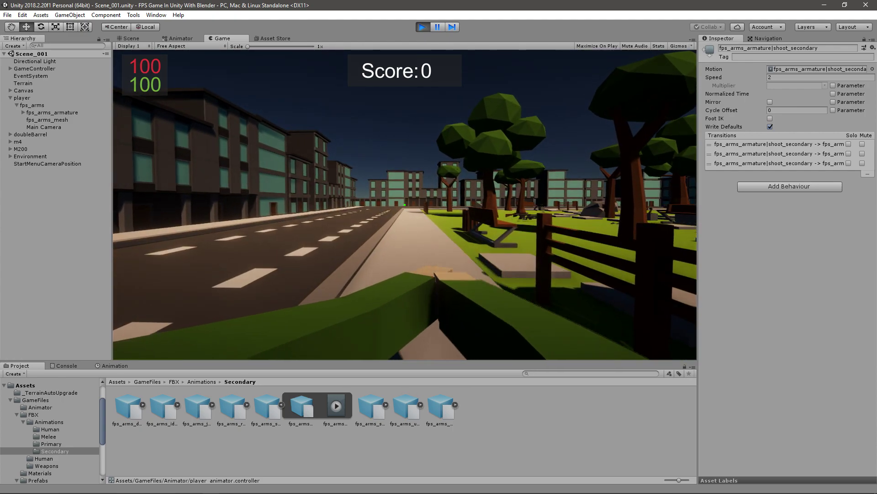
pyautogui.press('w')
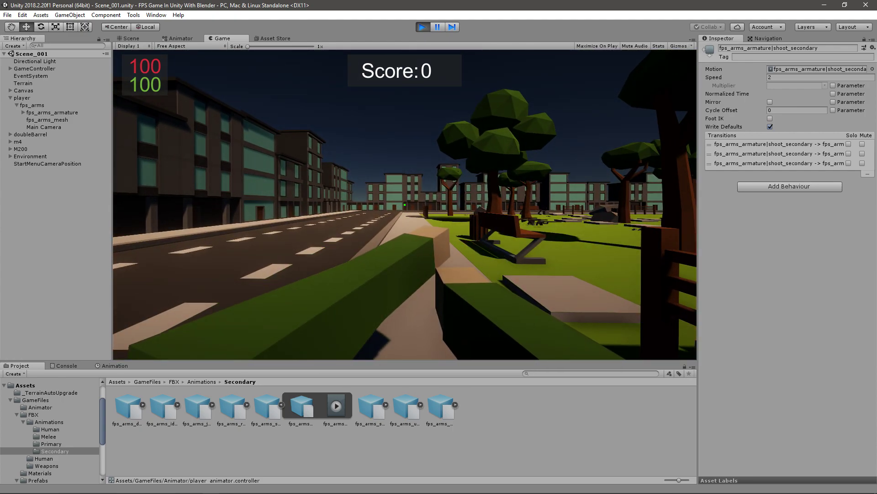
pyautogui.press('w')
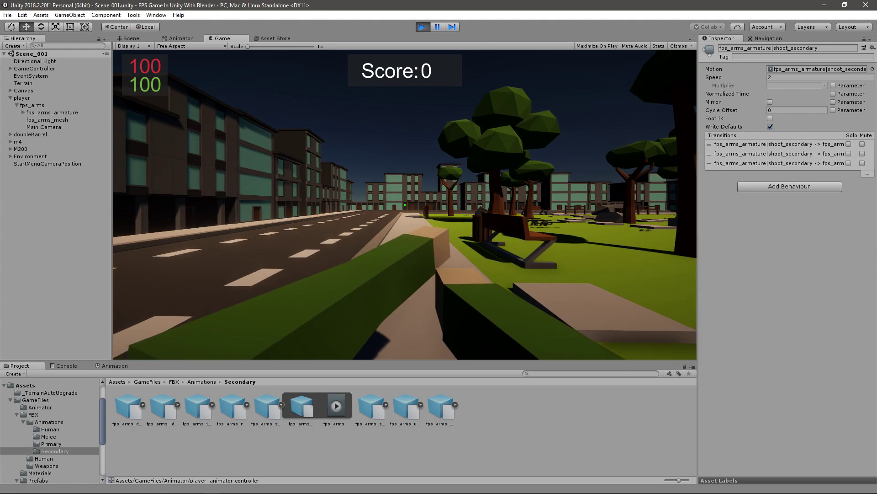
pyautogui.press('w')
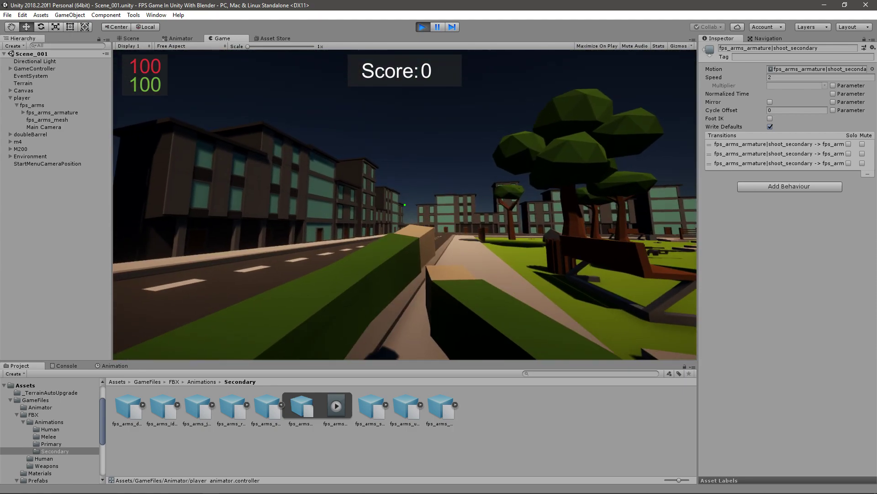
pyautogui.hotkey('ctrl', 'p')
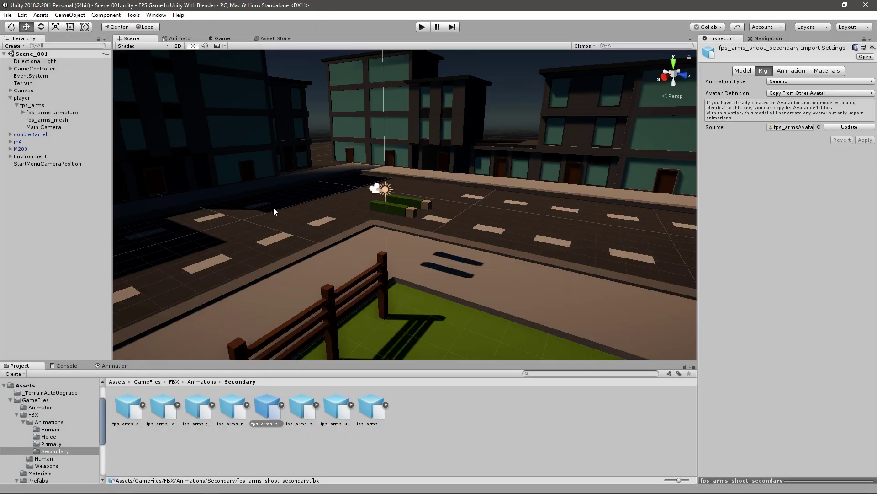
# Reopen player_animator from the fps_arms object and set the speed of the fps_arms_armature|shoot_secondary state to 1
pyautogui.click(46, 105)
pyautogui.doubleClick(809, 119)
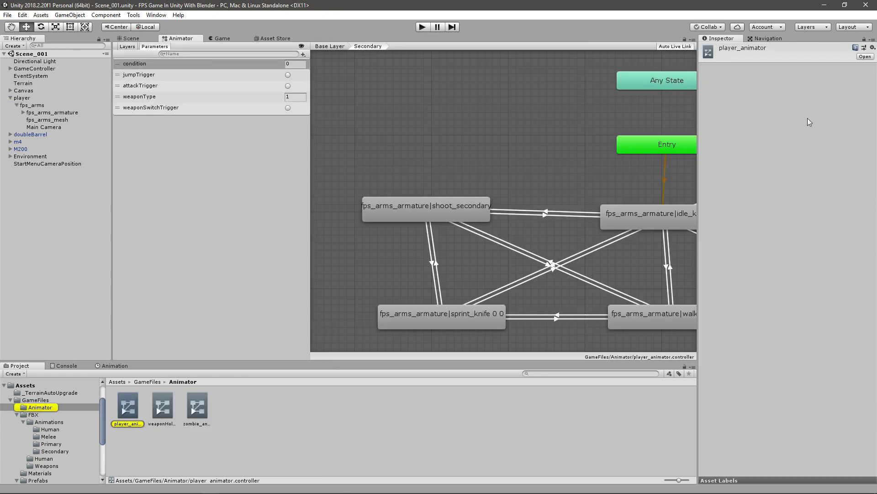
pyautogui.moveTo(429, 205)
pyautogui.mouseDown()
pyautogui.moveTo(420, 209)
pyautogui.moveTo(445, 210)
pyautogui.mouseUp()
pyautogui.click(778, 76)
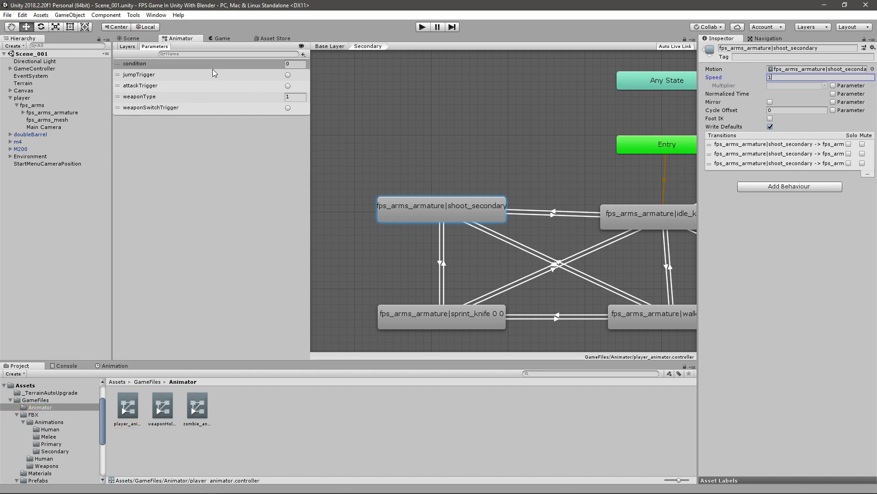
# In the Primary sub-state machine, set the speed of the fps_arms_armature|shoot_primary state to 1
pyautogui.click(329, 46)
pyautogui.doubleClick(376, 243)
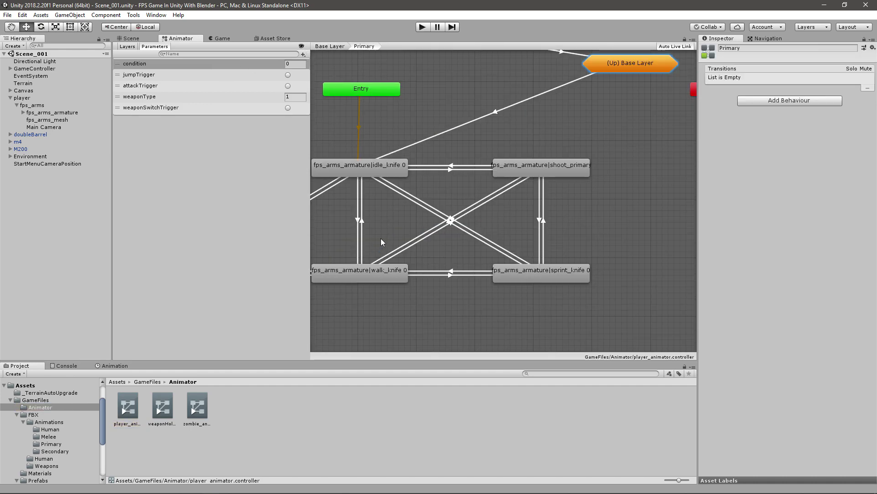
pyautogui.click(368, 195)
pyautogui.click(535, 174)
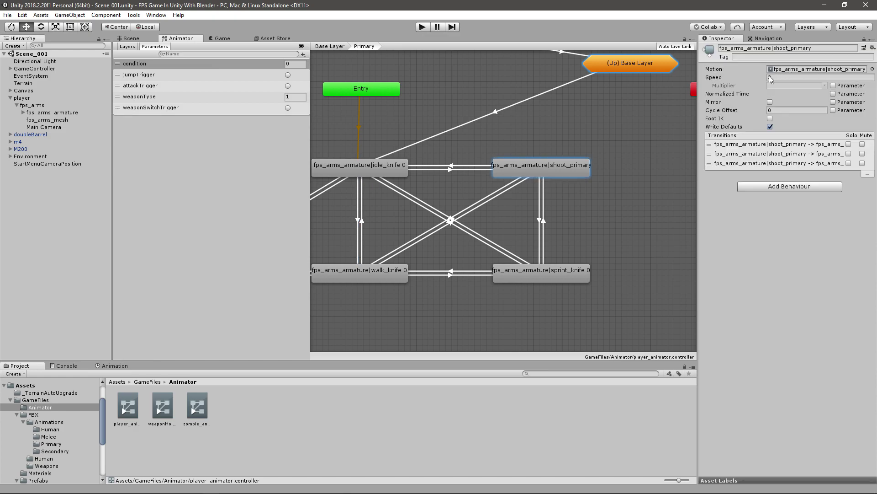
pyautogui.click(798, 77)
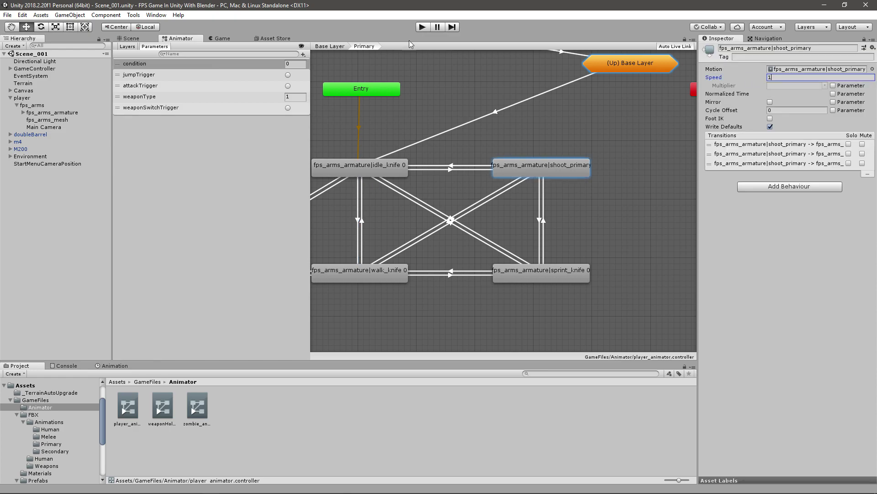
# Run the game again, walk around to check the slowed shooting animations, and release the cursor
pyautogui.click(128, 40)
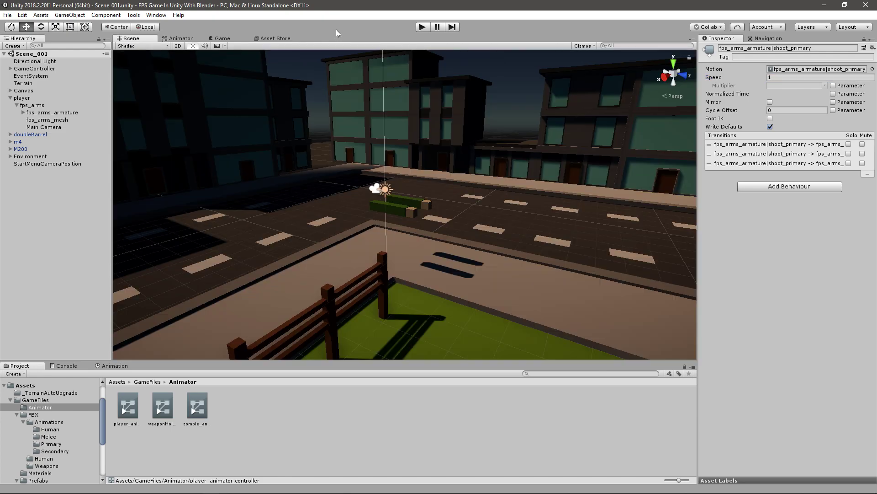
pyautogui.click(422, 27)
pyautogui.press('w')
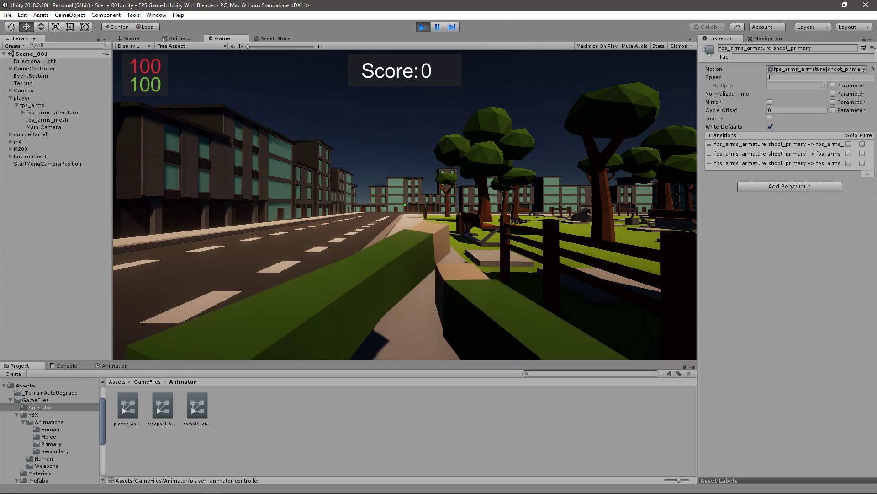
pyautogui.press('w')
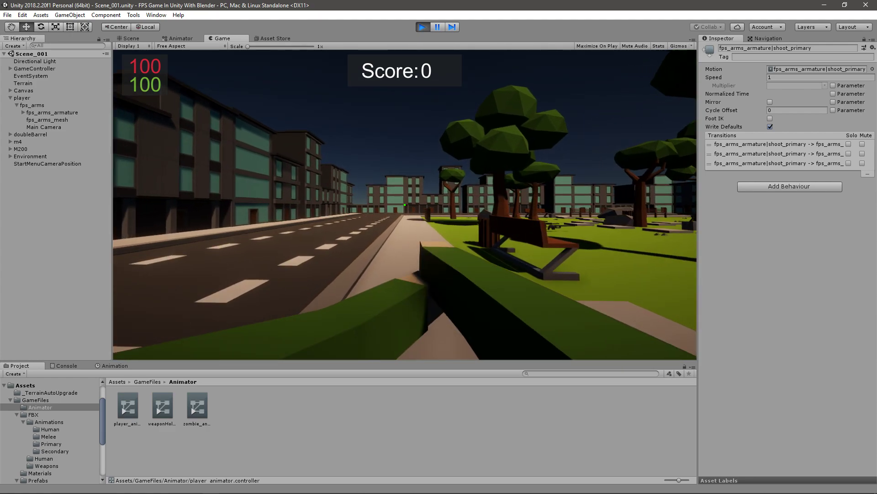
pyautogui.press('w')
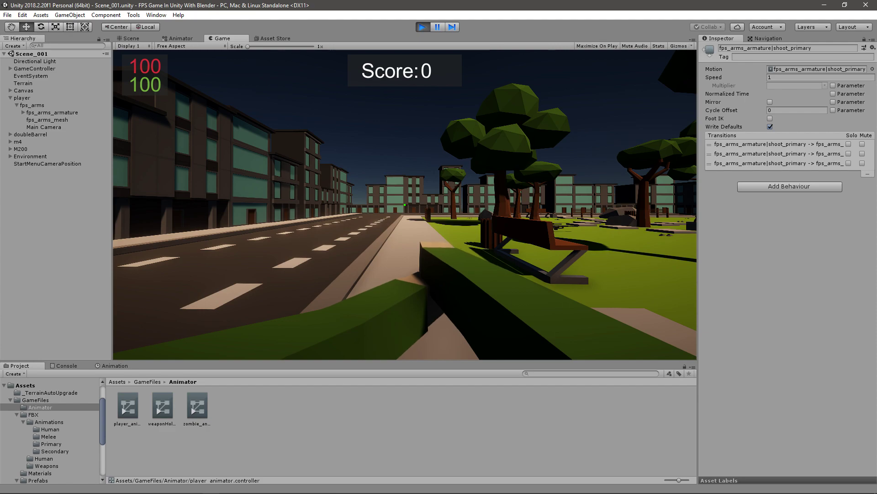
pyautogui.press('w')
pyautogui.press('Escape')
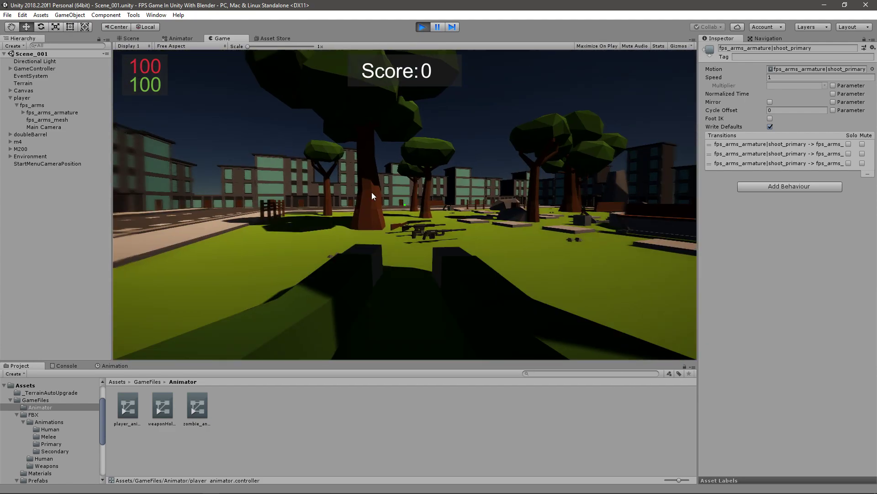
# With the game running, select the Main Camera under fps_arms and examine its placement relative to the arms in the Scene view
pyautogui.click(64, 105)
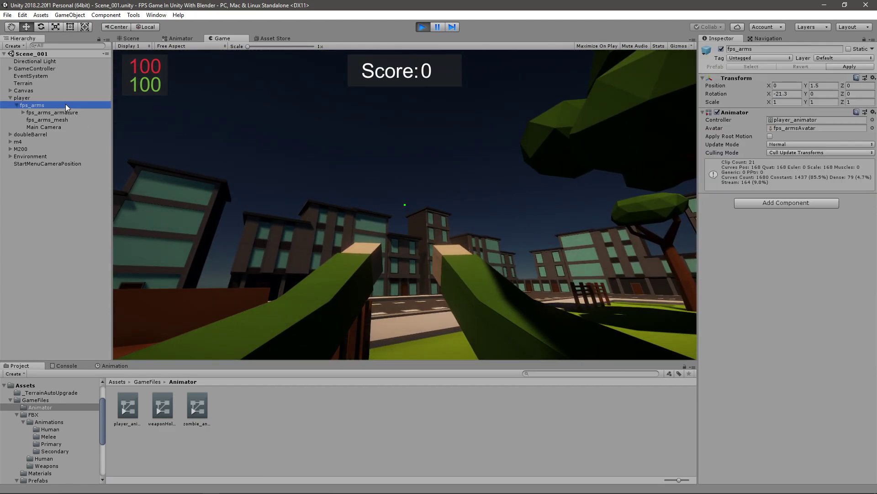
pyautogui.click(137, 38)
pyautogui.click(60, 127)
pyautogui.moveTo(512, 206); pyautogui.dragTo(342, 187, button='right')
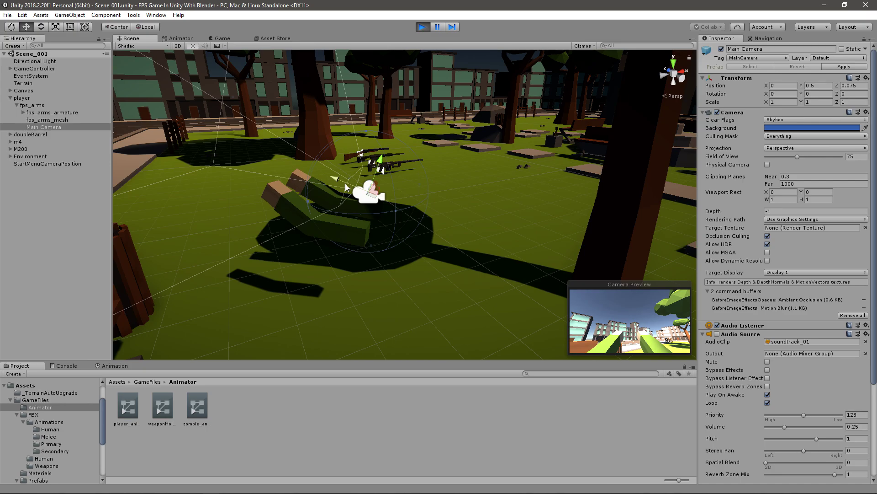
# Detach the Game view and walk around to check how the arms look from the Main Camera
pyautogui.click(221, 38)
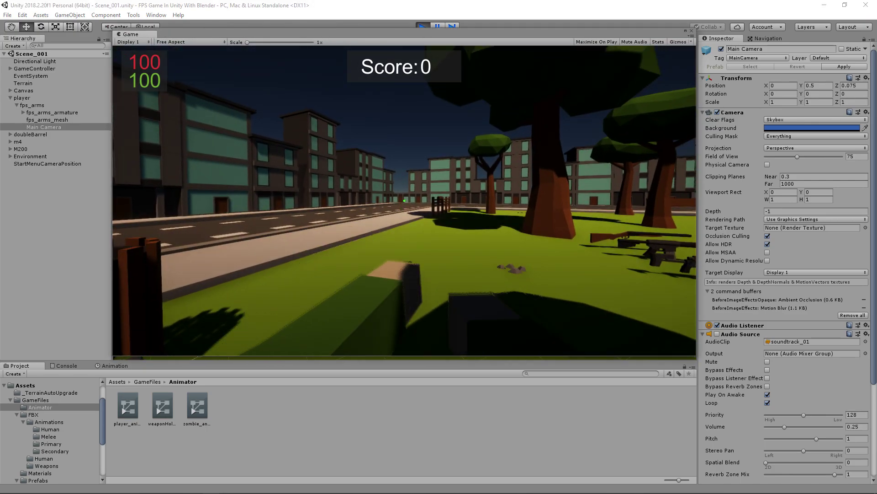
pyautogui.press('w')
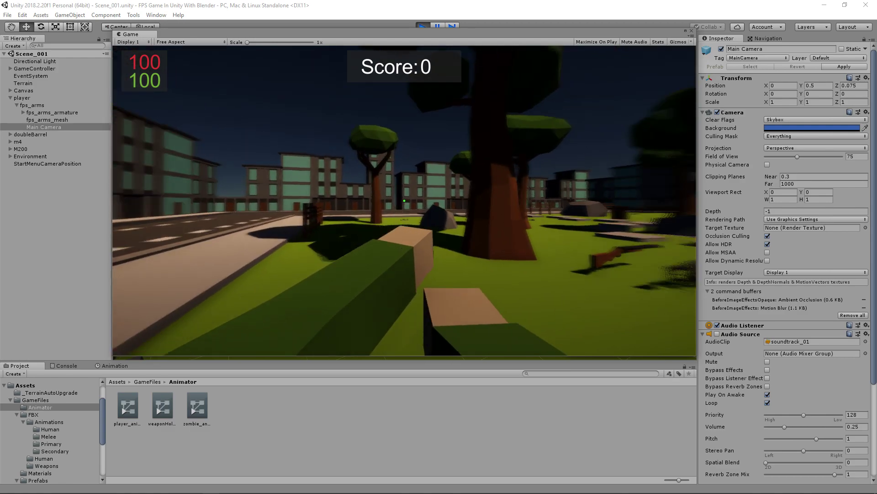
pyautogui.press('w')
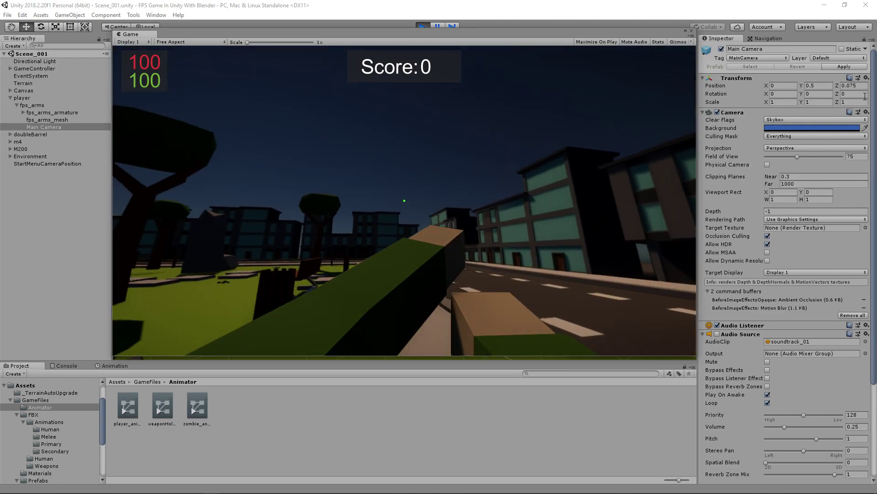
# Copy the Main Camera's play-mode Z position, stop the game, set the camera's Z position to 0.075, and save the scene
pyautogui.click(854, 86)
pyautogui.hotkey('ctrl', 'c')
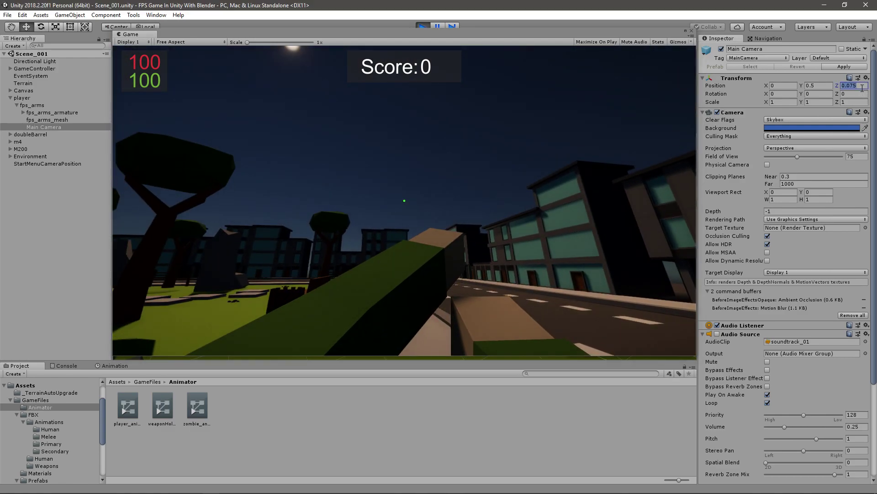
pyautogui.click(422, 26)
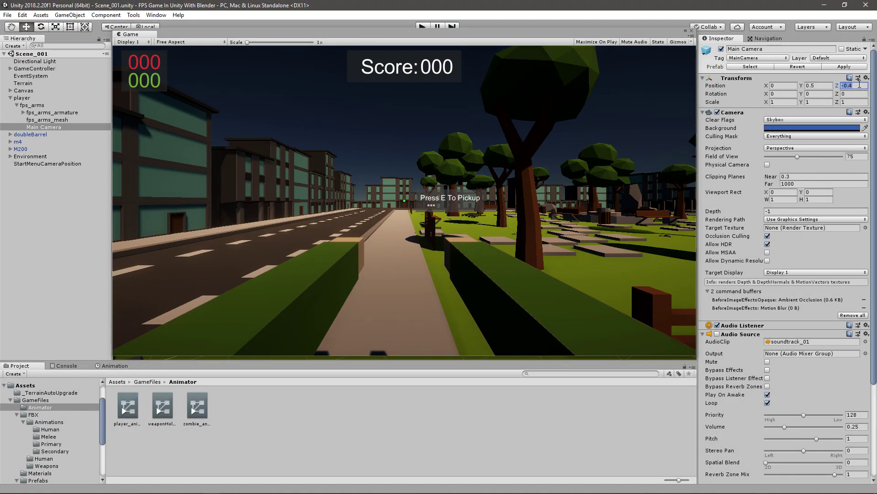
pyautogui.hotkey('ctrl', 'v')
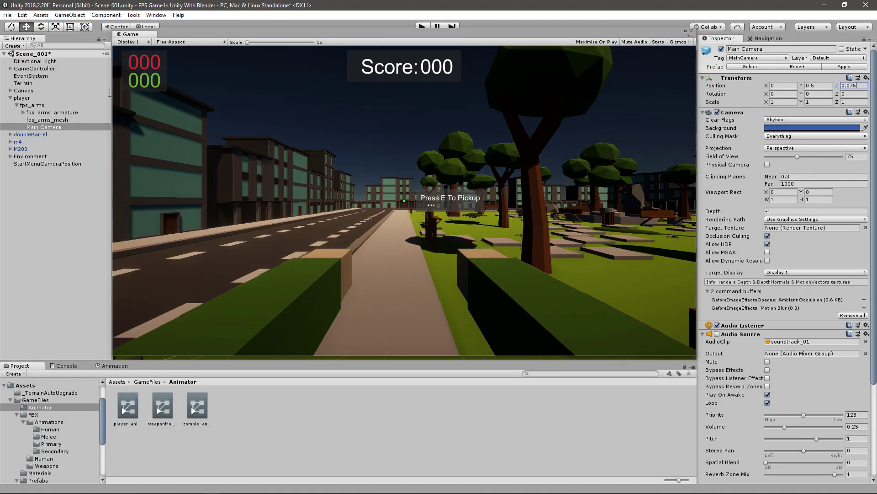
pyautogui.hotkey('ctrl', 's')
# Dock the Game view after Asset Store, check the camera's view of the arms, and return to the Scene view
pyautogui.moveTo(133, 36); pyautogui.dragTo(272, 39)
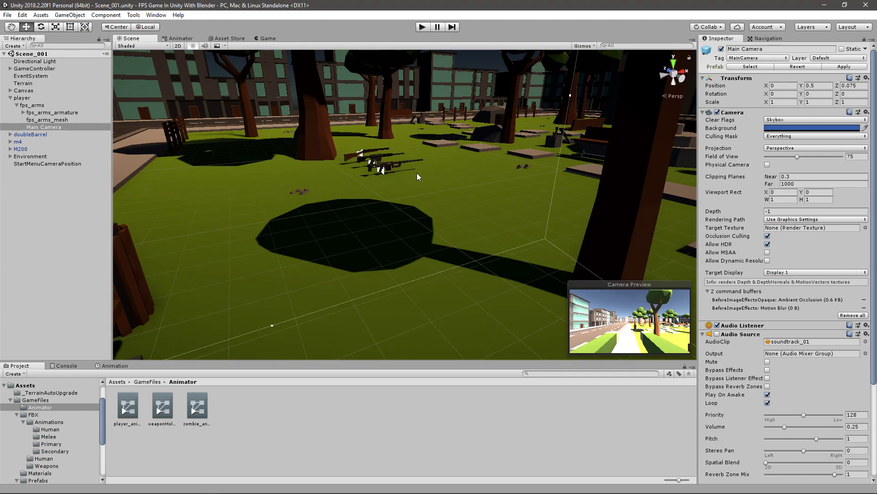
pyautogui.click(277, 40)
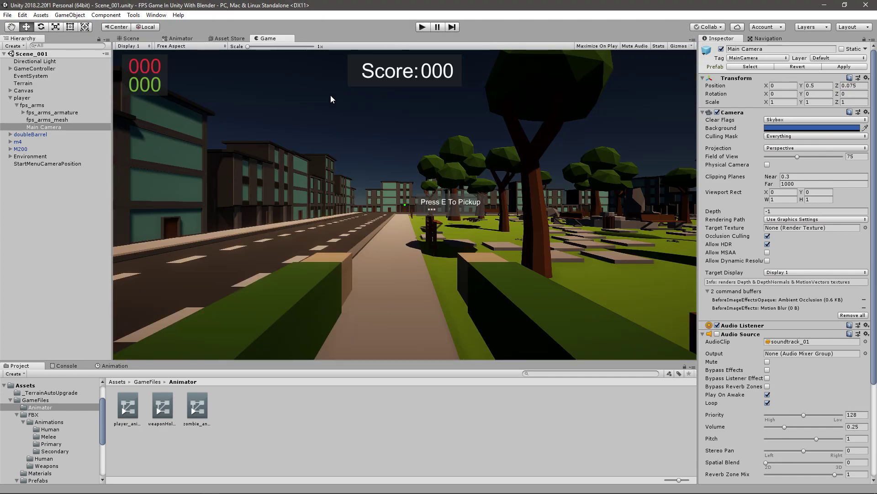
pyautogui.click(138, 39)
pyautogui.moveTo(349, 126); pyautogui.dragTo(673, 62, button='right')
pyautogui.press('w')
pyautogui.moveTo(352, 81); pyautogui.dragTo(161, 152, button='right')
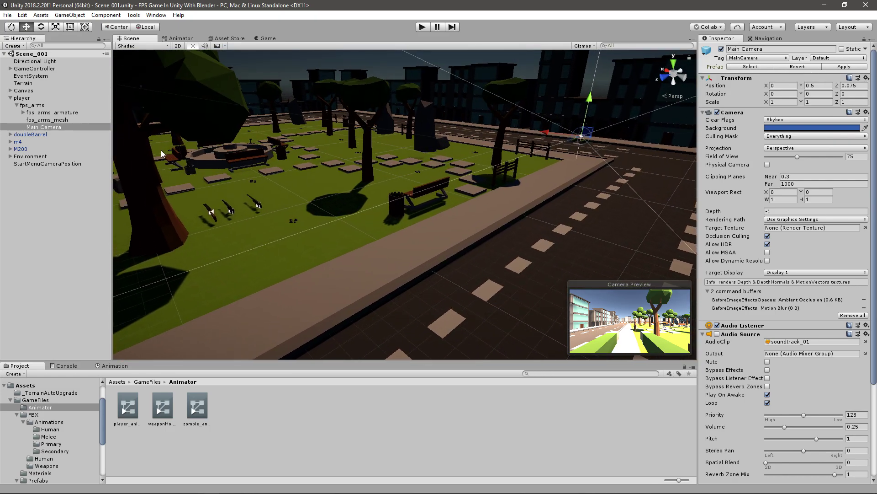